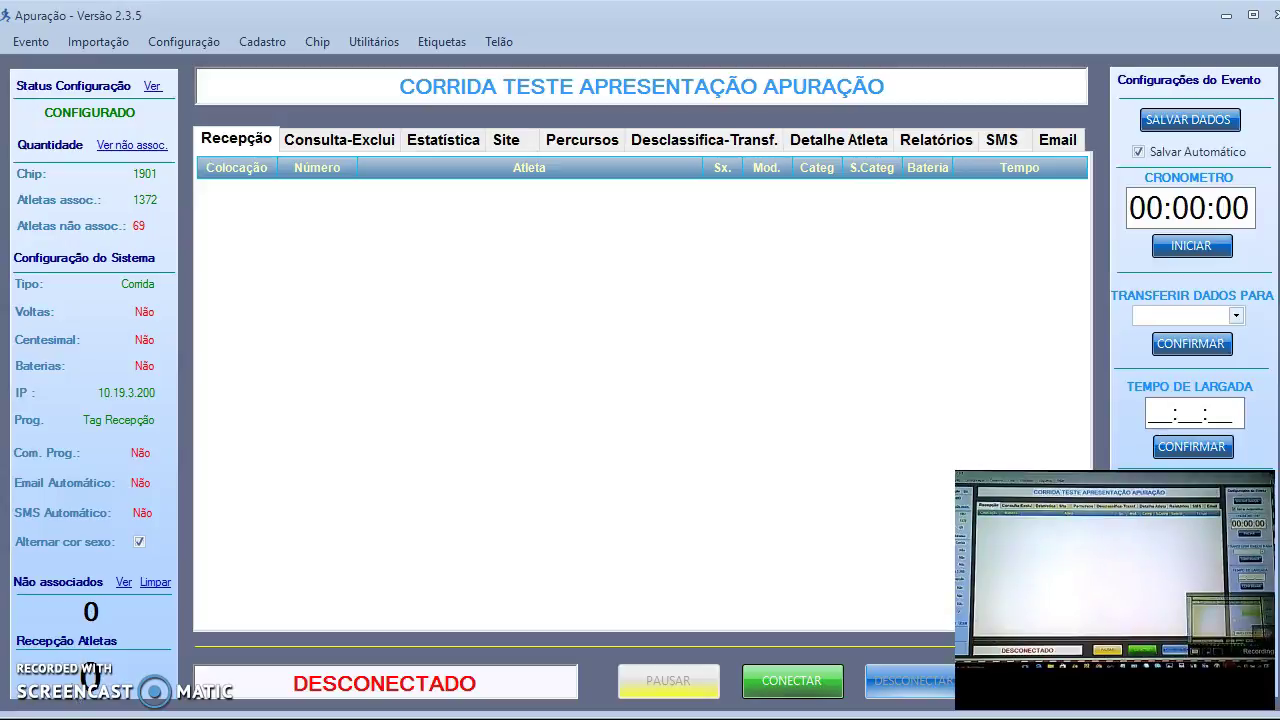
# Switch to Tag Recepção and turn on the per-antenna reception display for the connected reader.
pyautogui.click(791, 680)
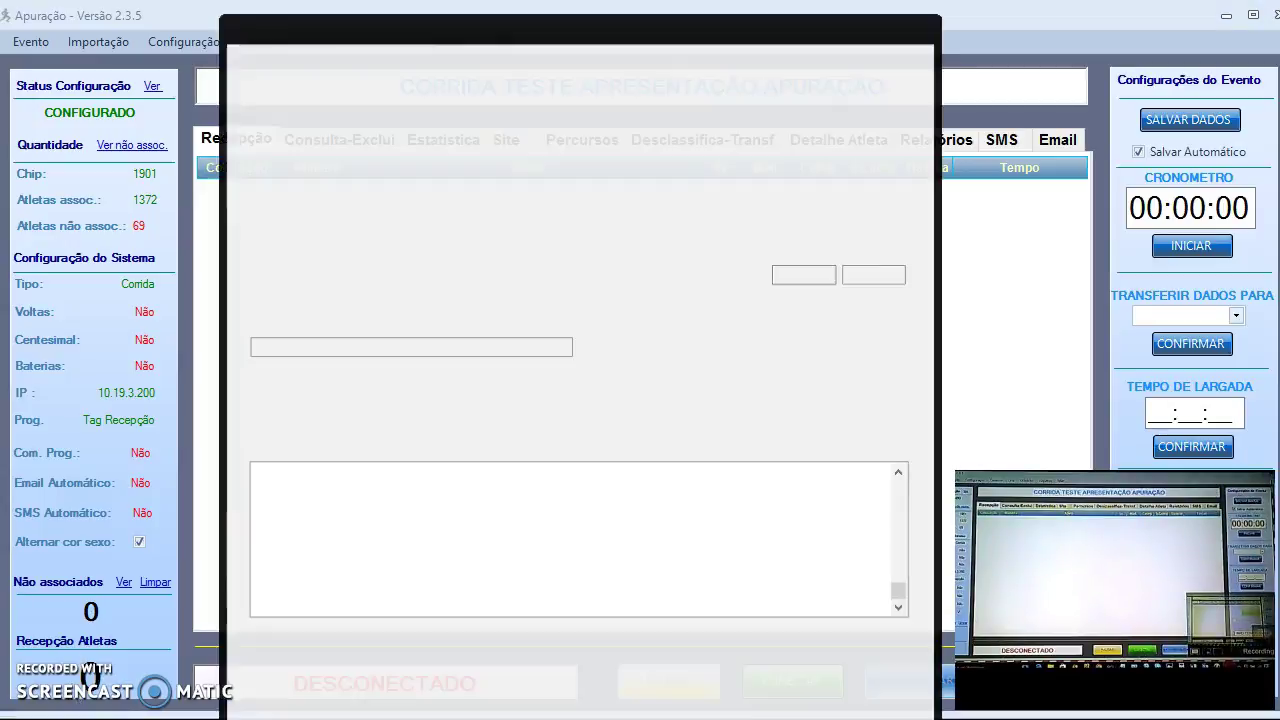
pyautogui.click(553, 340)
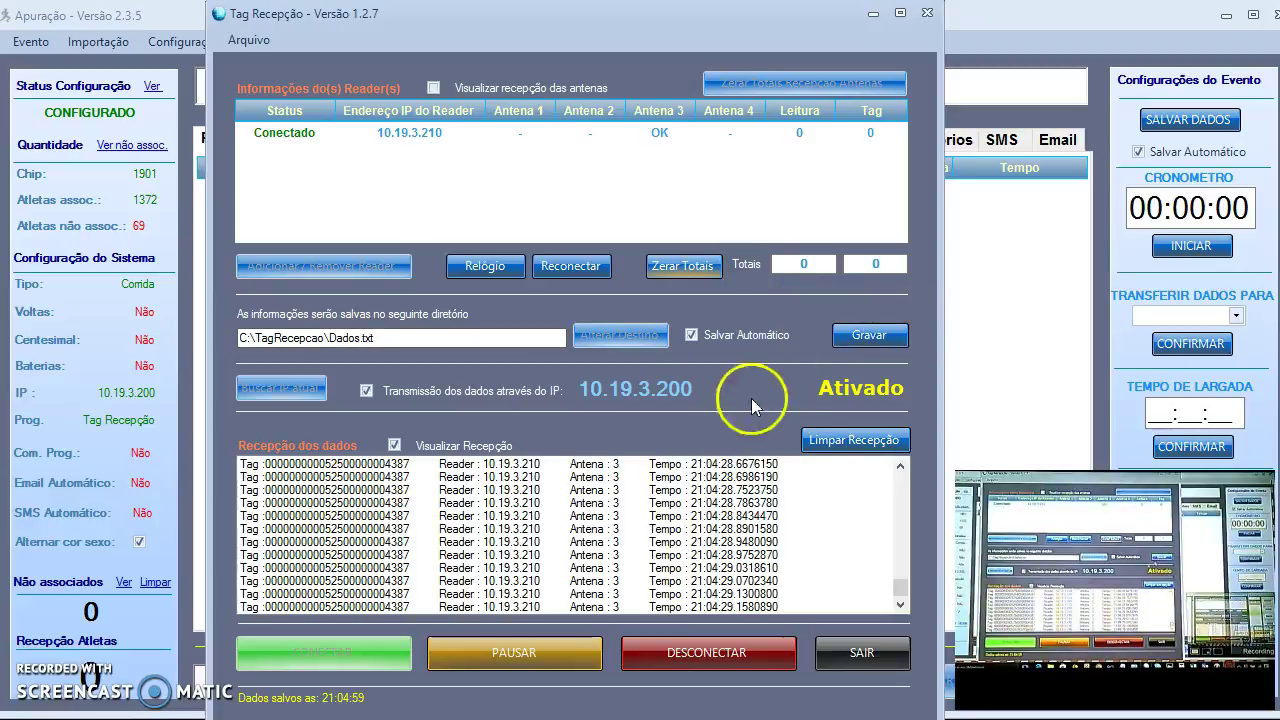
pyautogui.click(433, 88)
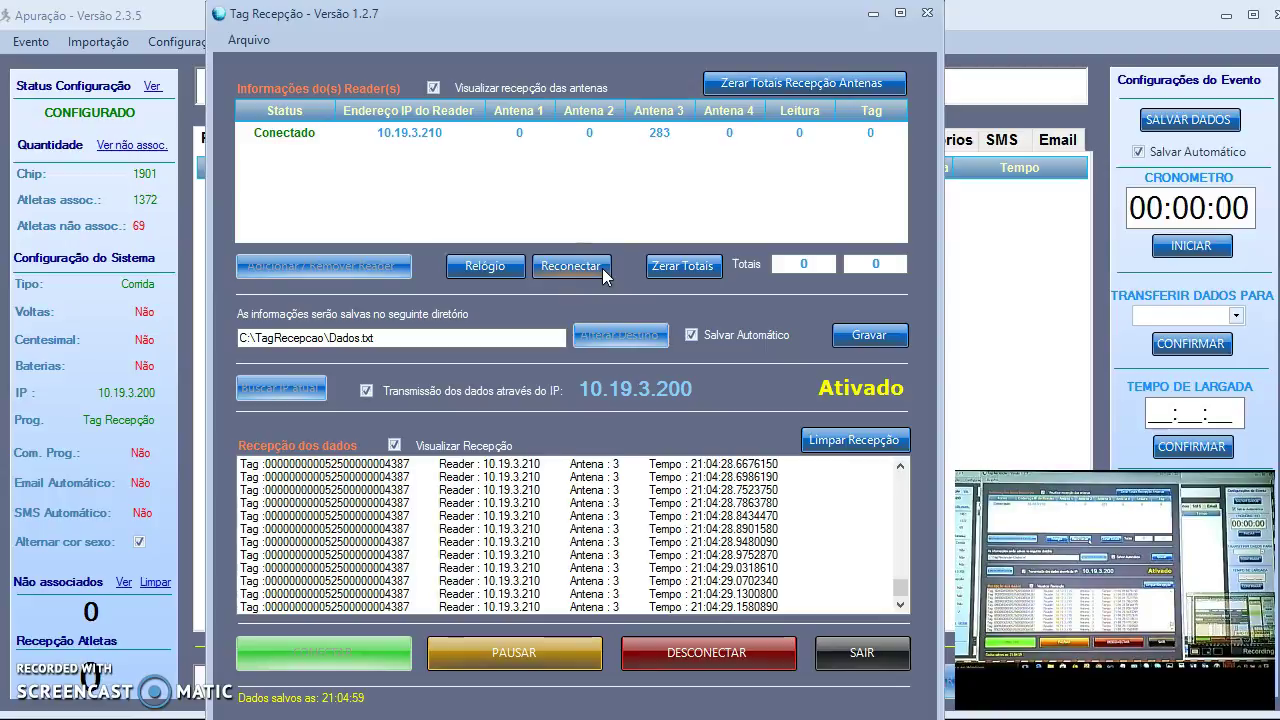
pyautogui.click(615, 170)
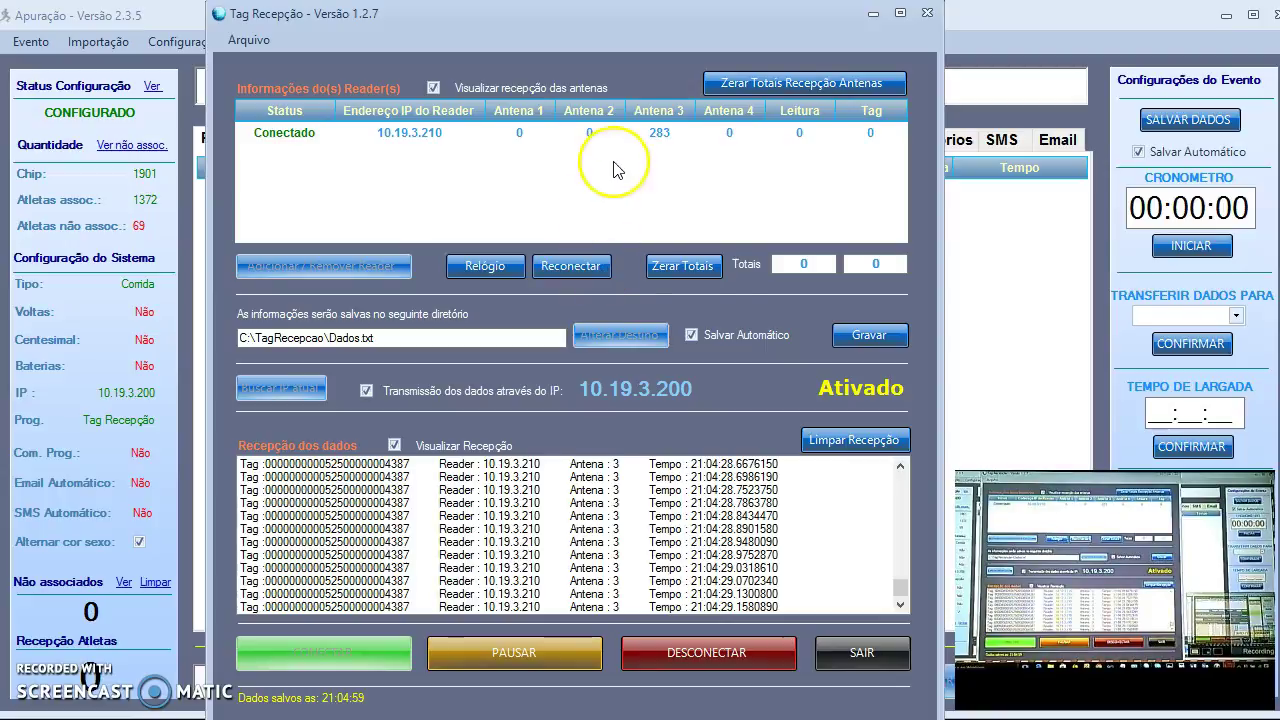
pyautogui.click(838, 448)
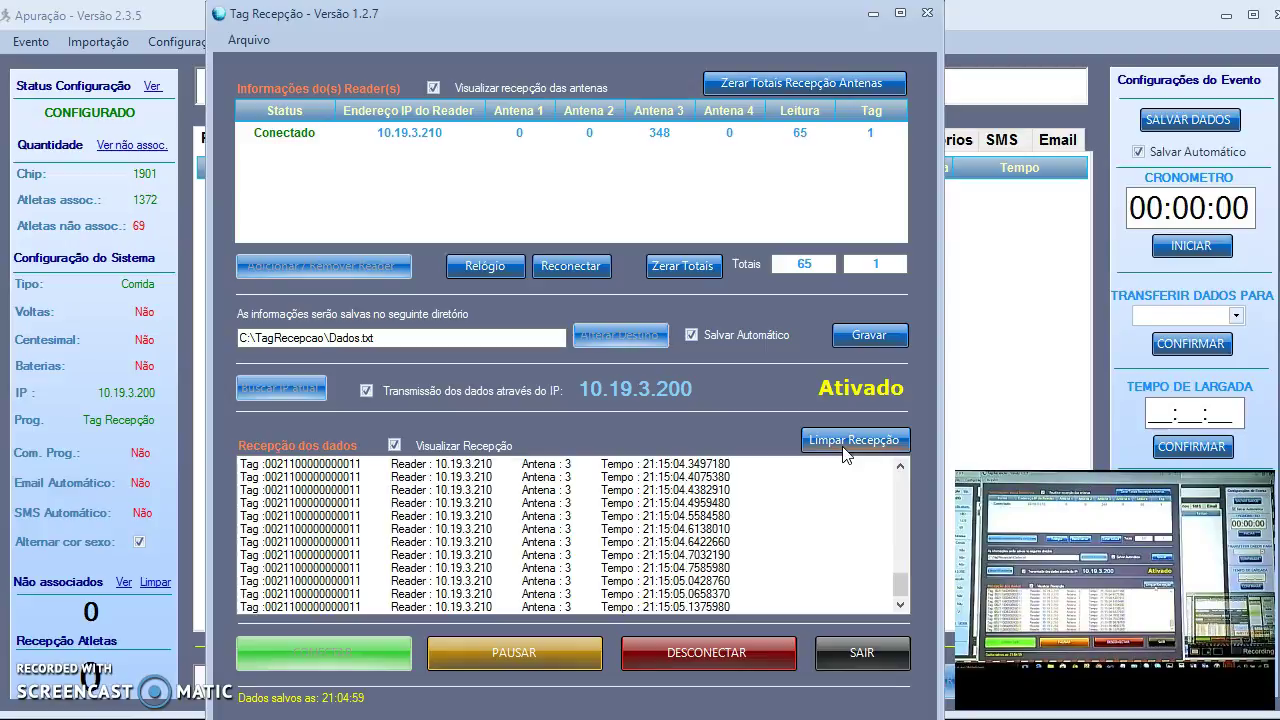
# Return to Apuração and open the configuration of the Conferência de Chip big screen.
pyautogui.click(989, 314)
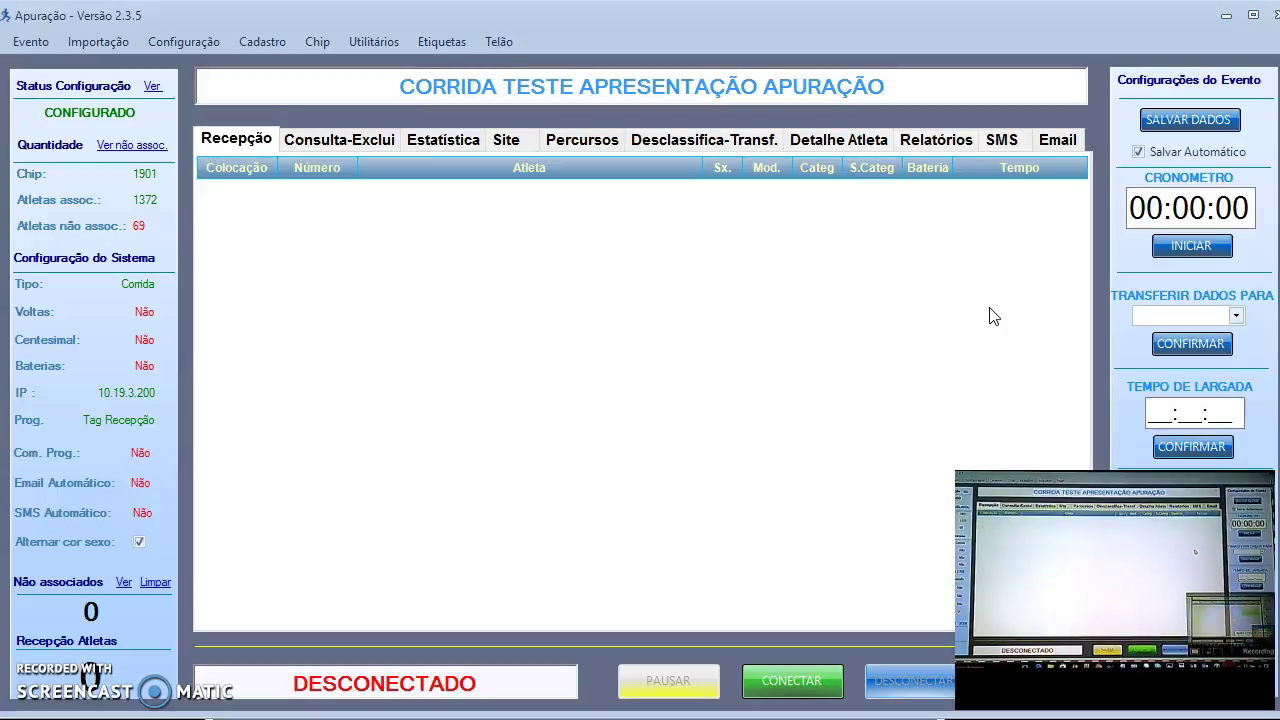
pyautogui.click(990, 318)
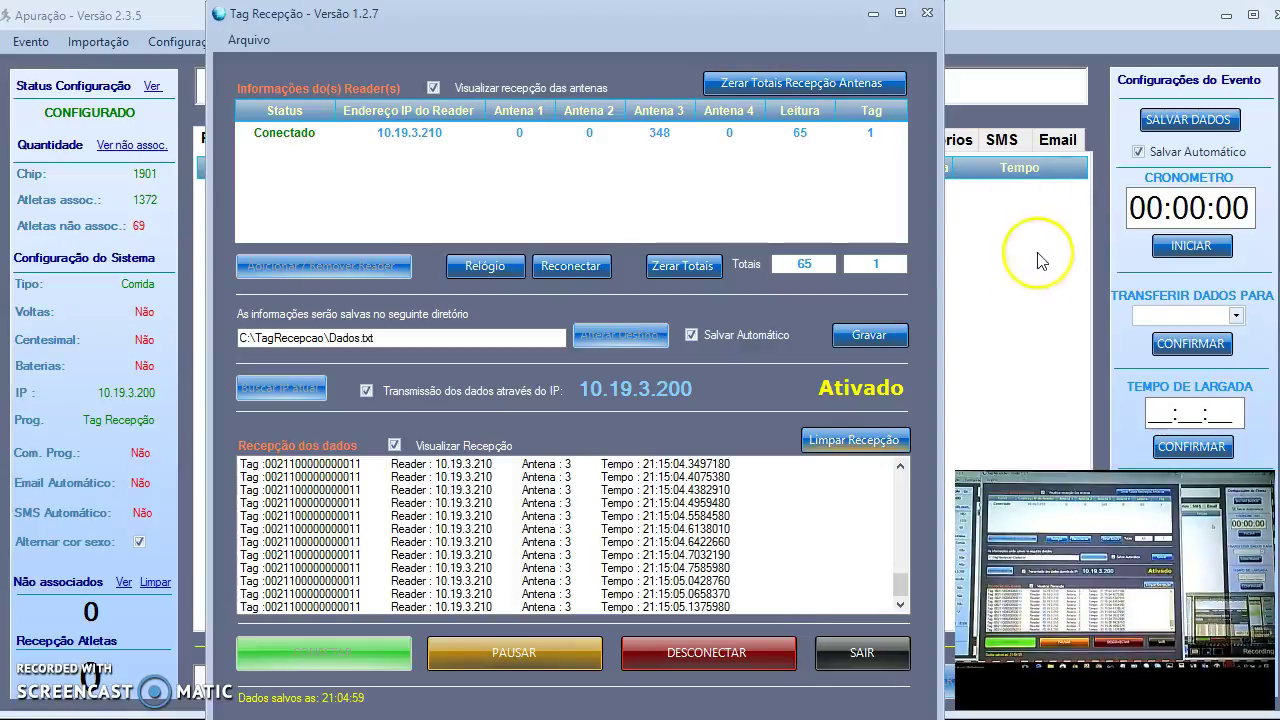
pyautogui.click(985, 295)
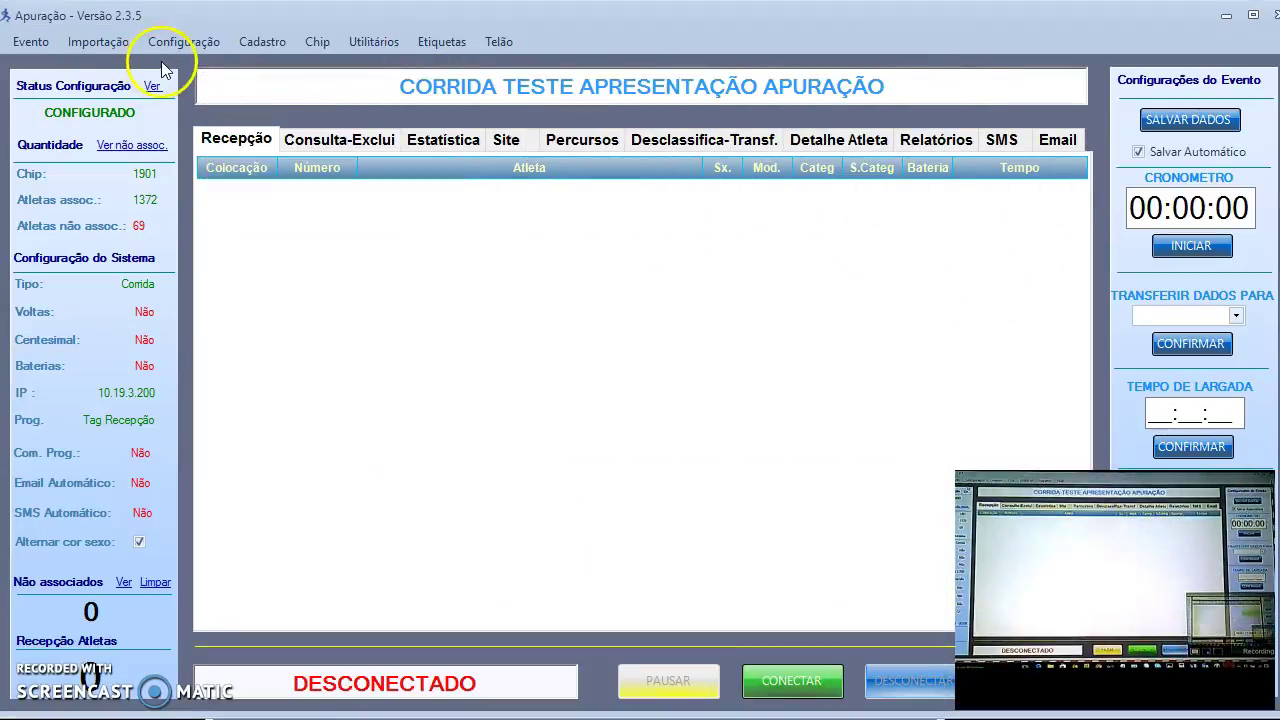
pyautogui.click(189, 48)
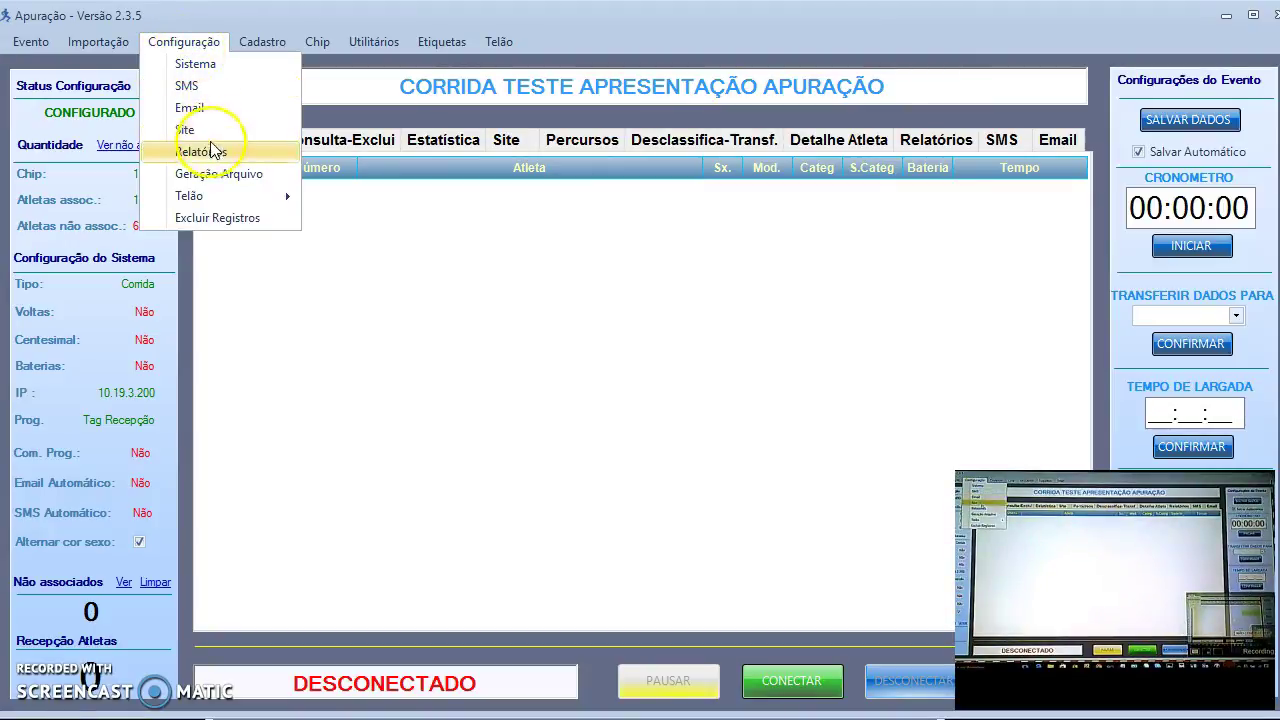
pyautogui.moveTo(233, 201)
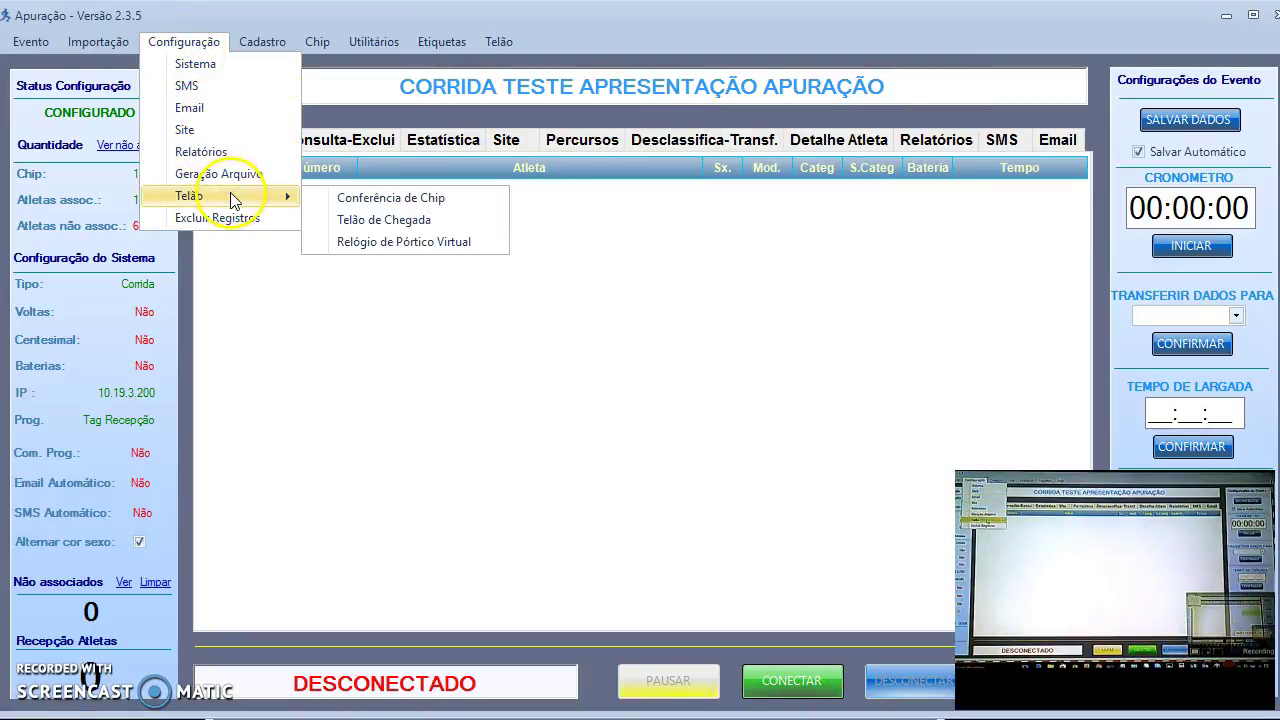
pyautogui.click(342, 199)
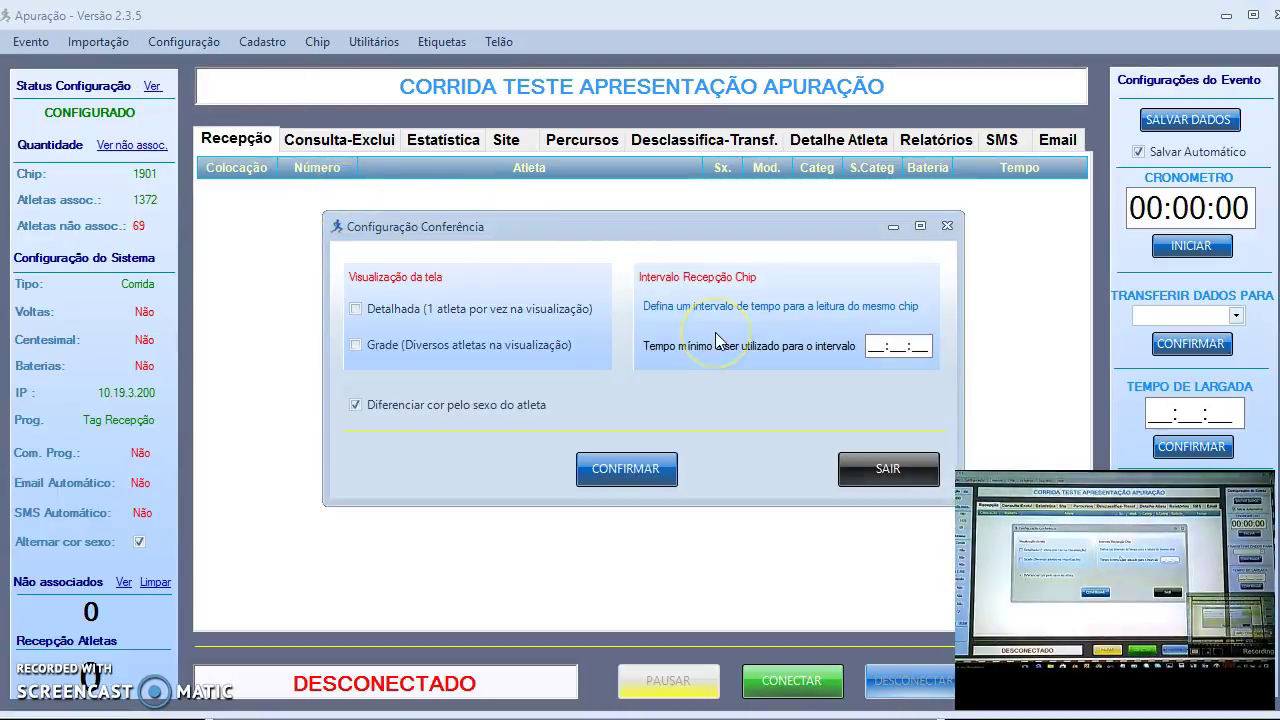
pyautogui.moveTo(677, 229); pyautogui.dragTo(587, 207)
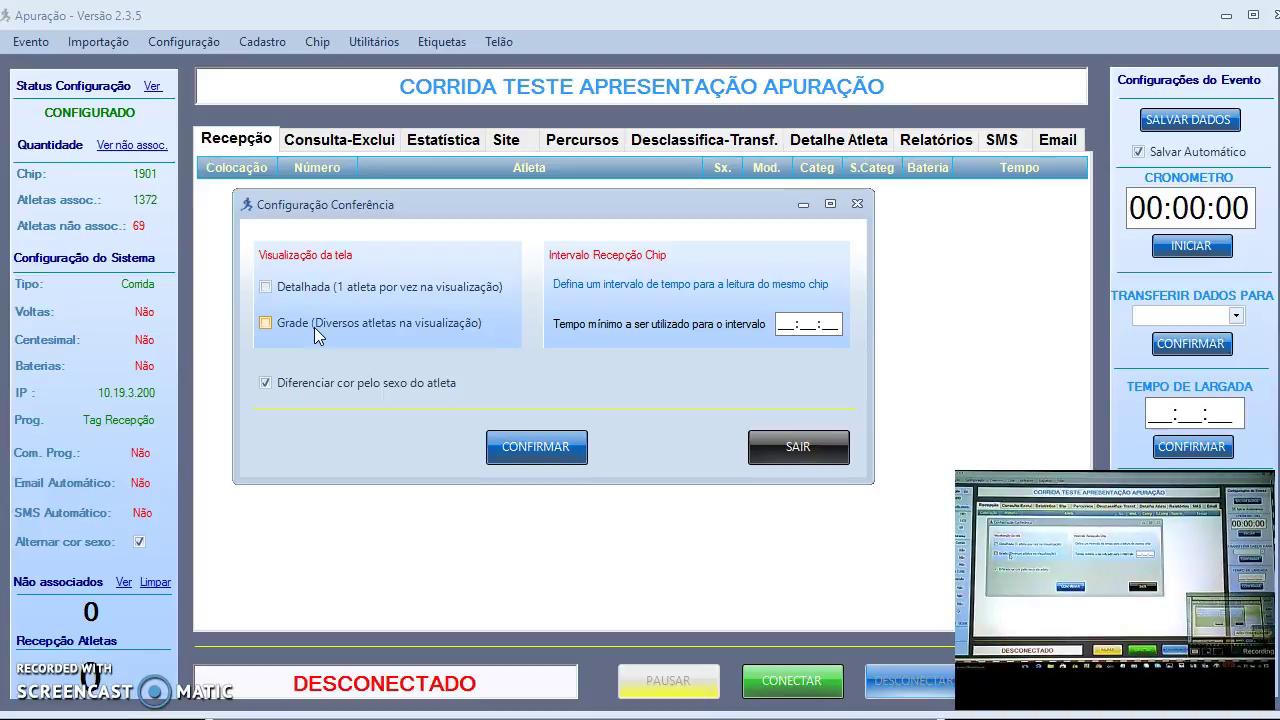
# Examine the repeated reads of the test chip in Tag Recepção and return to the conference configuration.
pyautogui.click(792, 325)
pyautogui.click(790, 684)
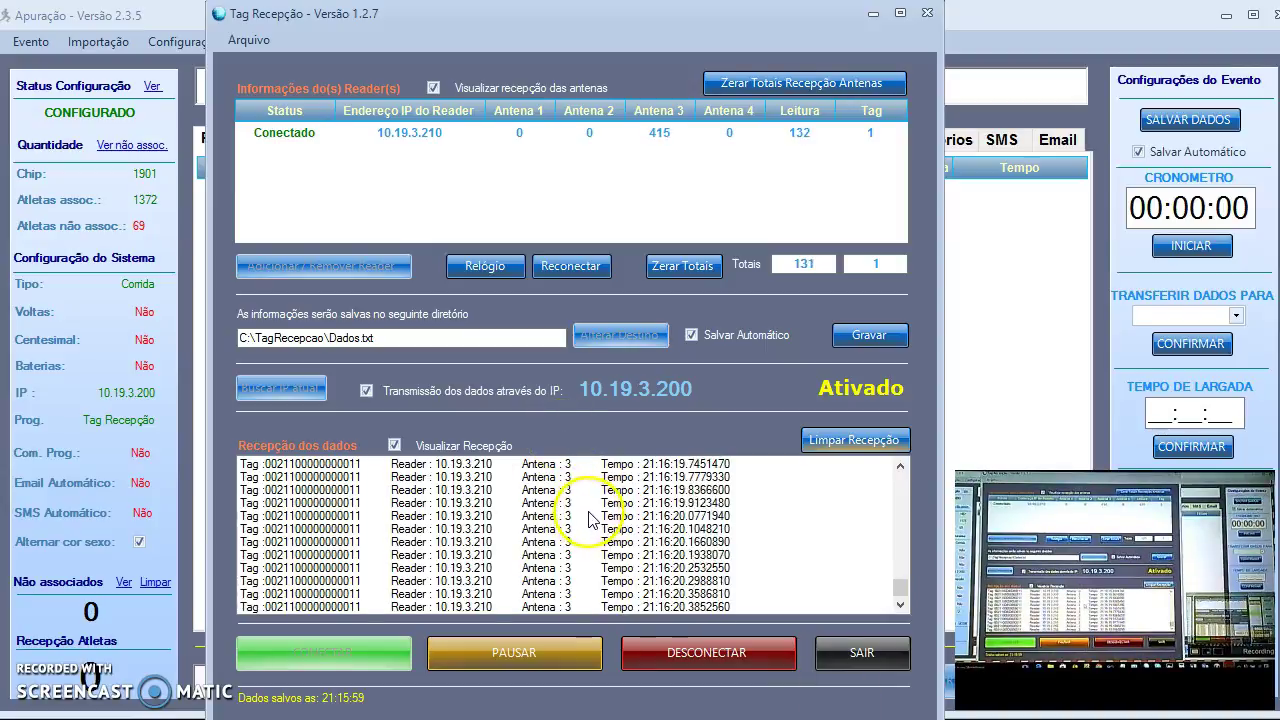
pyautogui.click(588, 518)
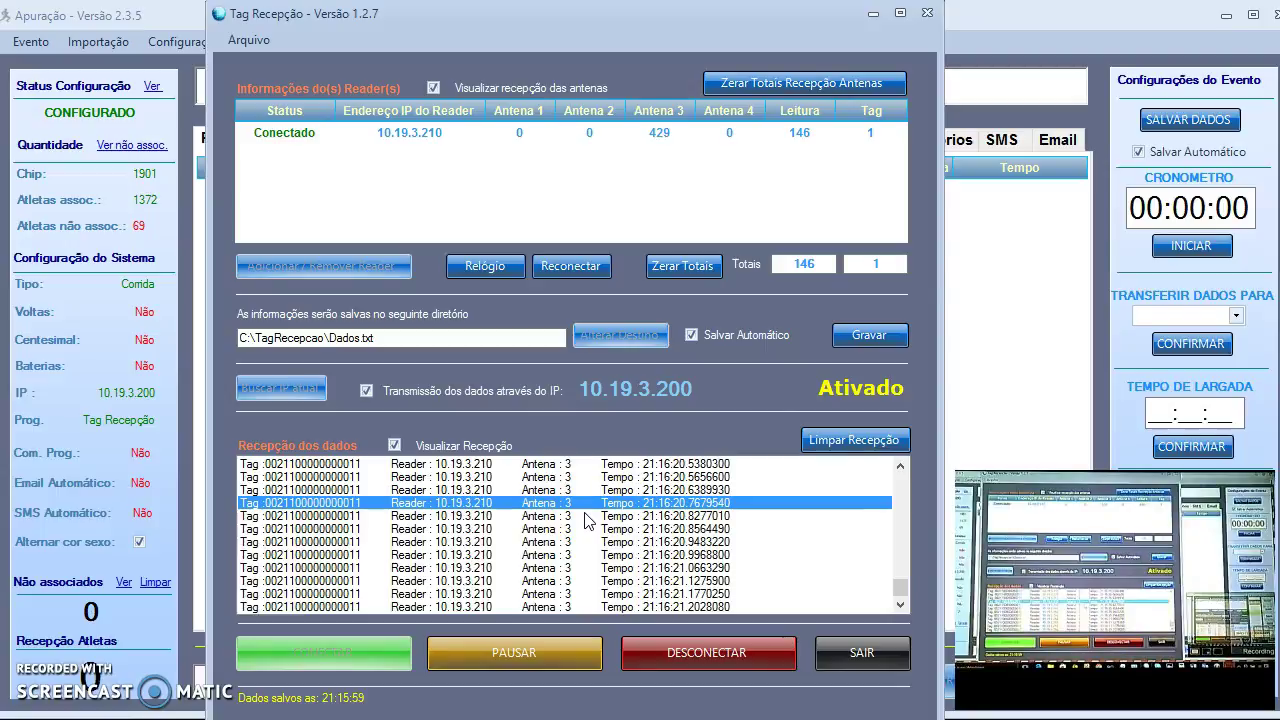
pyautogui.click(980, 288)
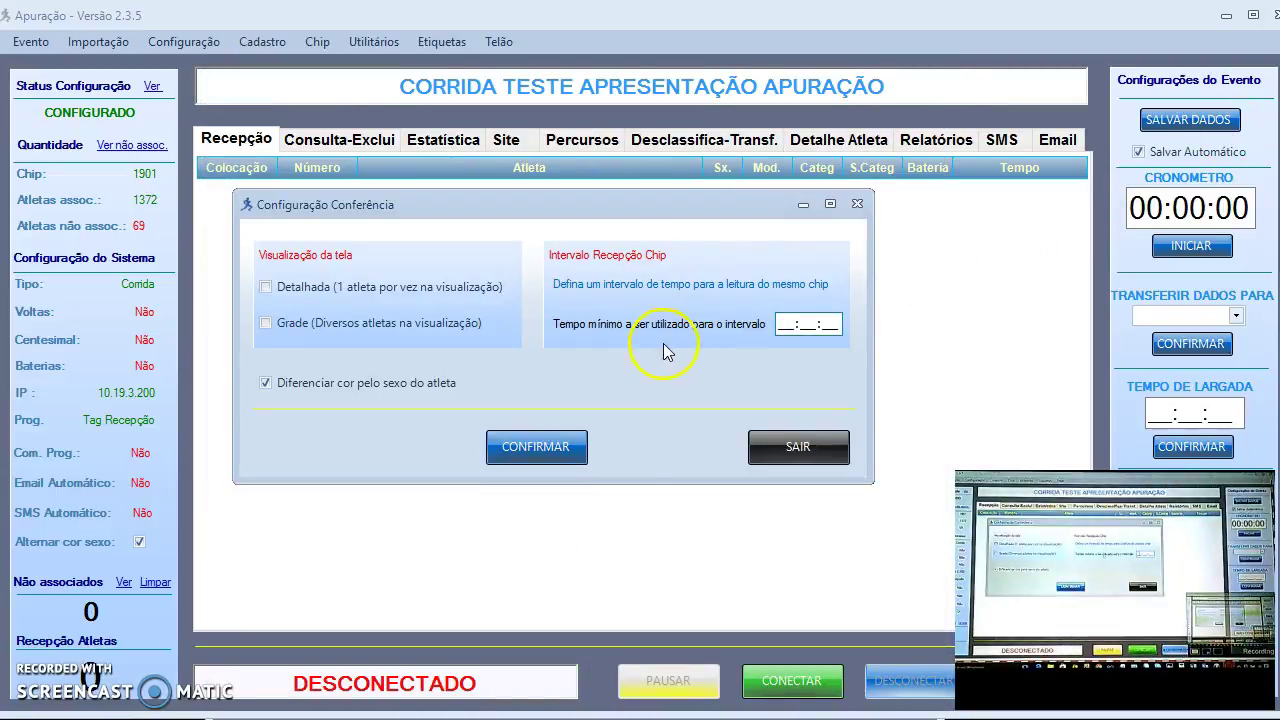
# Set the minimum interval between reads of the same chip to 00:00:15 and try to save the conference configuration.
pyautogui.click(781, 325)
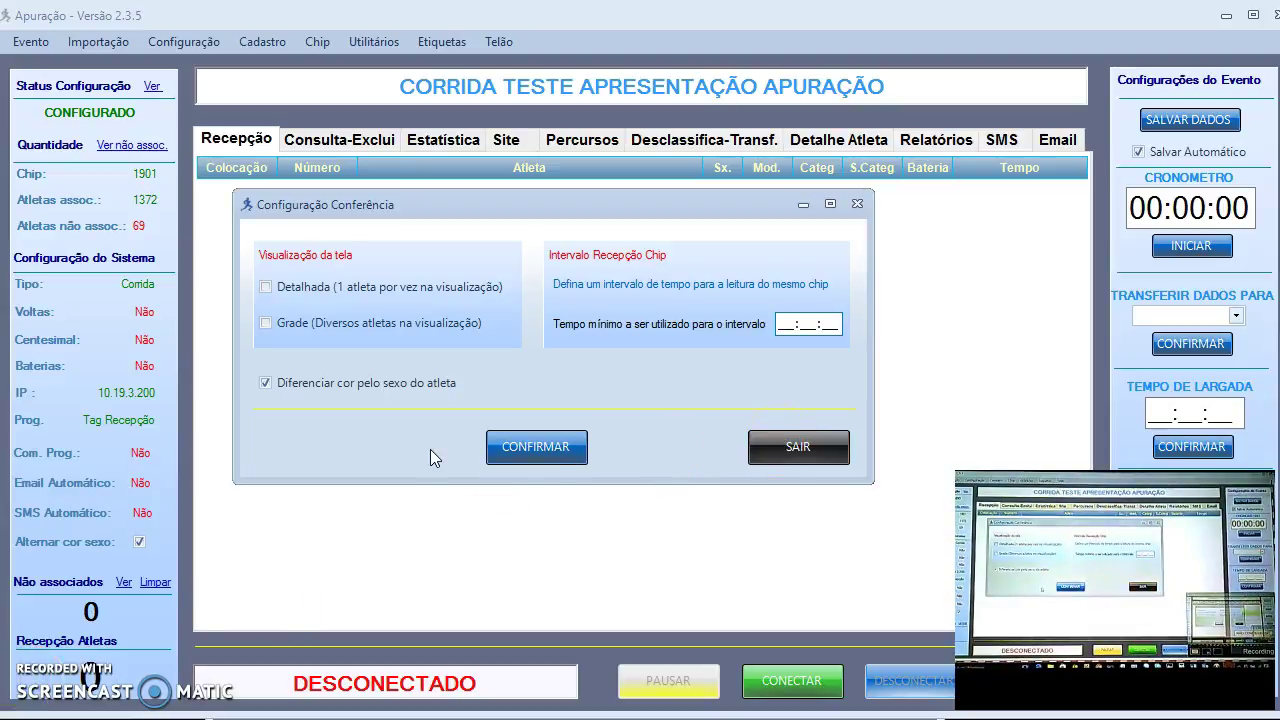
pyautogui.click(803, 445)
pyautogui.write('00:00:15')
pyautogui.click(779, 668)
pyautogui.click(530, 450)
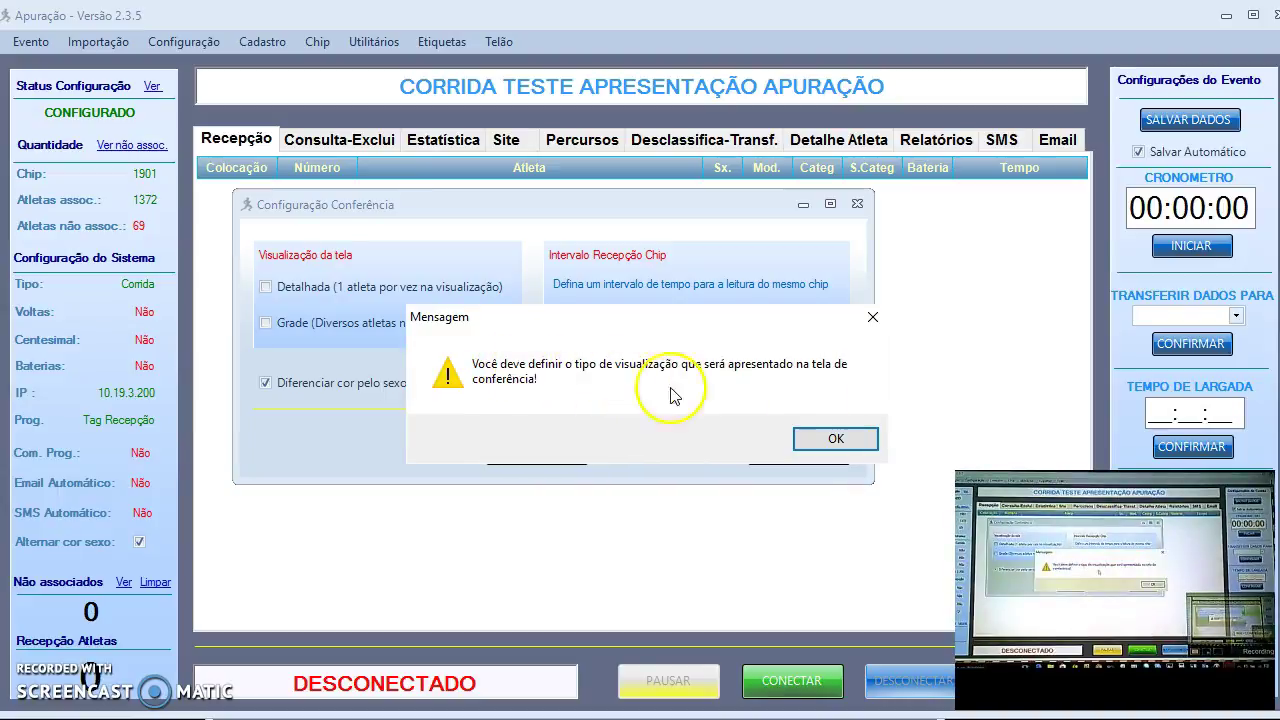
pyautogui.click(868, 441)
# Choose the Detalhada view with one athlete at a time, save the conference configuration and close it.
pyautogui.click(265, 286)
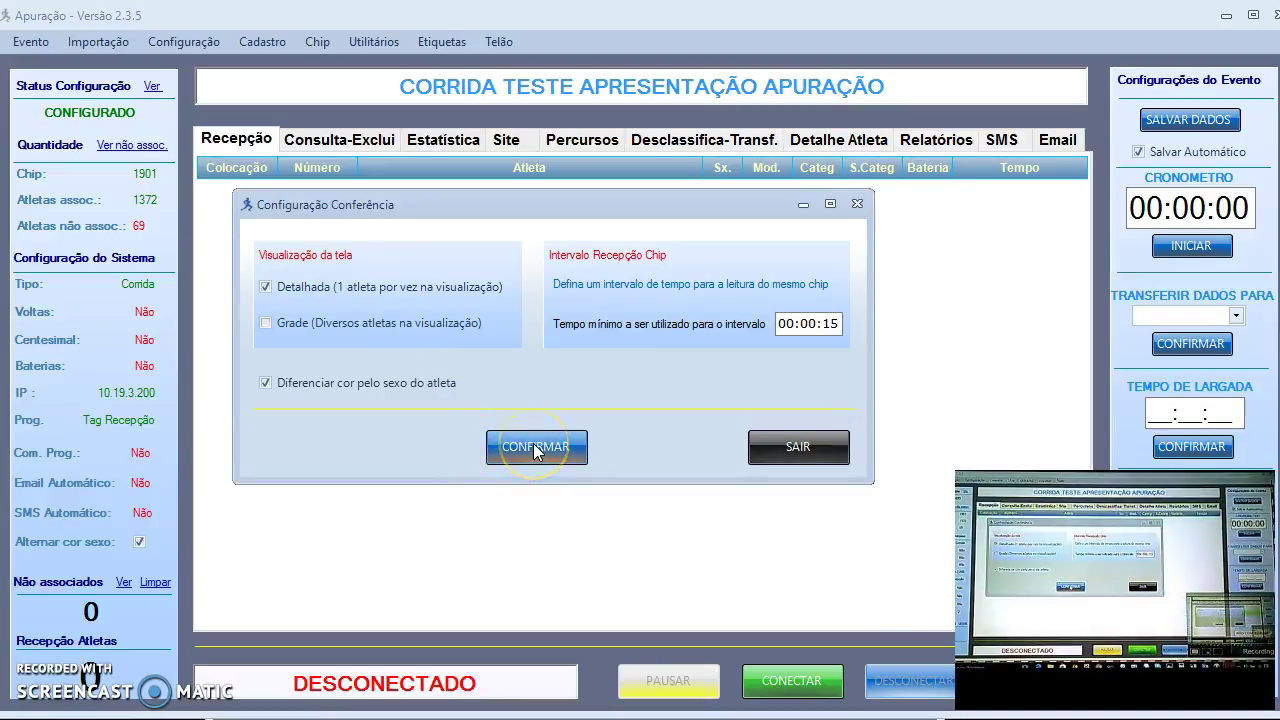
pyautogui.click(535, 447)
pyautogui.click(851, 443)
pyautogui.click(796, 450)
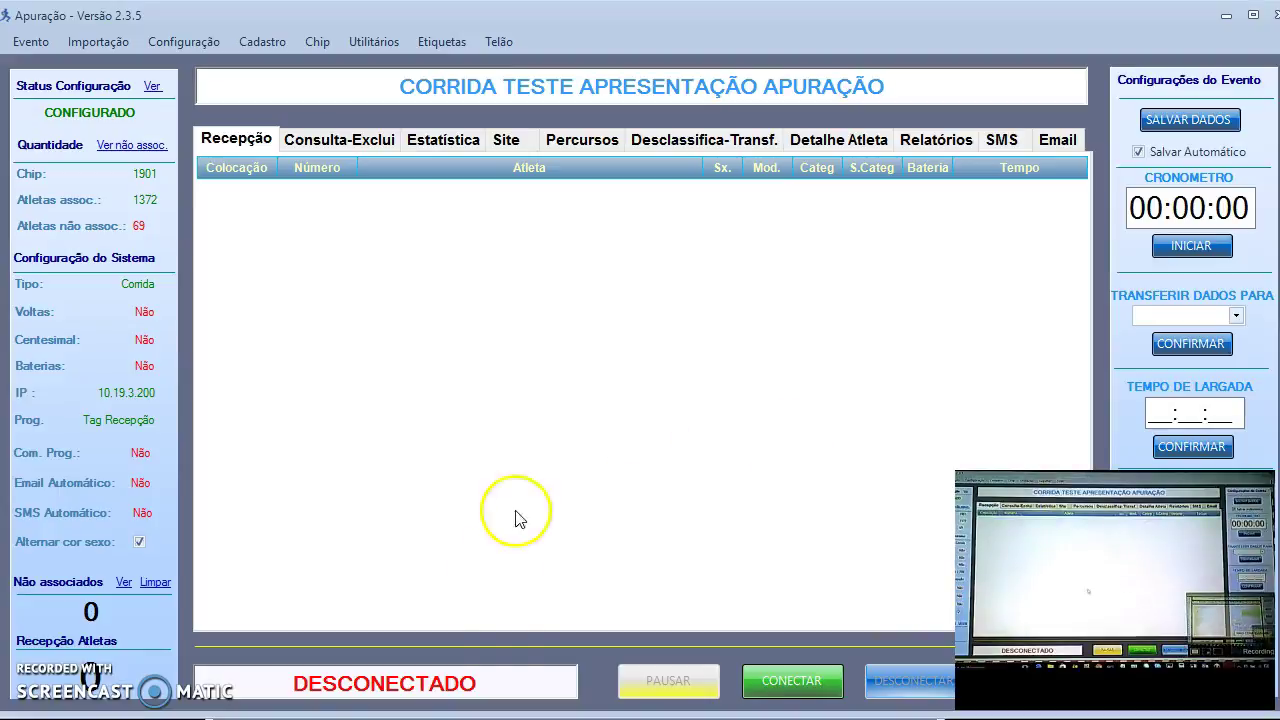
# Connect Apuração to the Tag Recepção data transmission and minimize the Tag Recepção window.
pyautogui.click(790, 682)
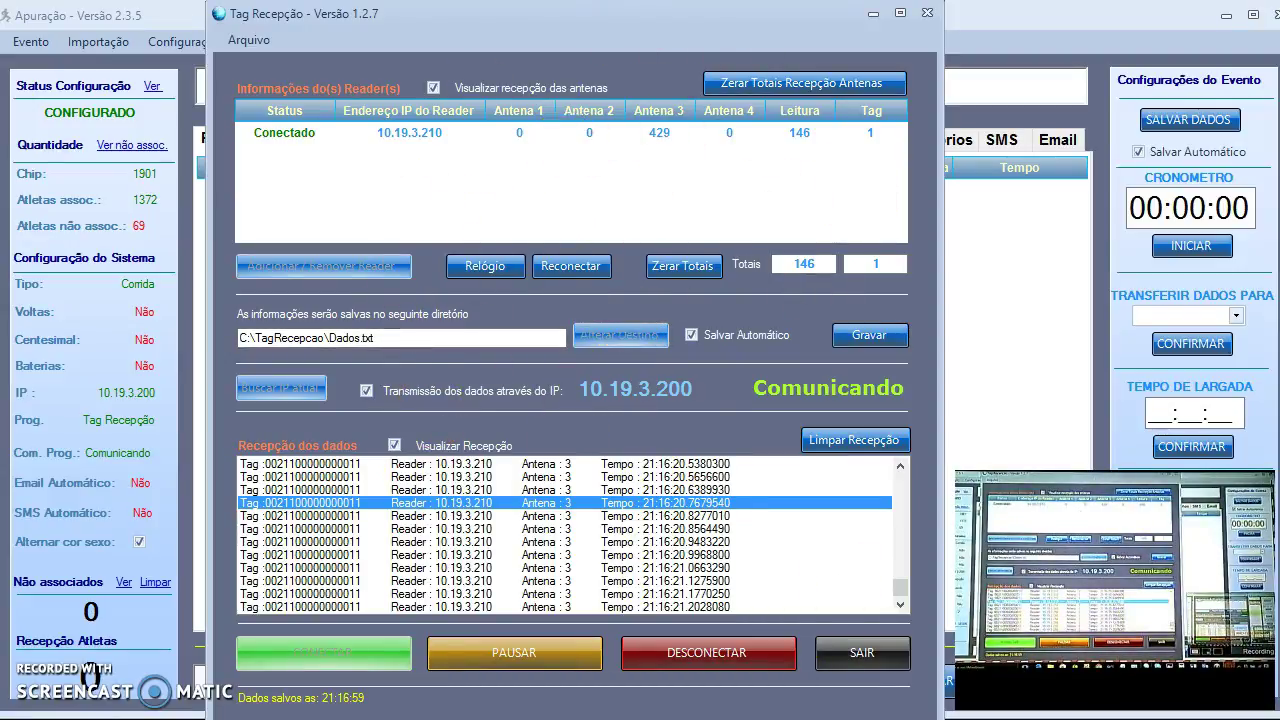
pyautogui.click(873, 15)
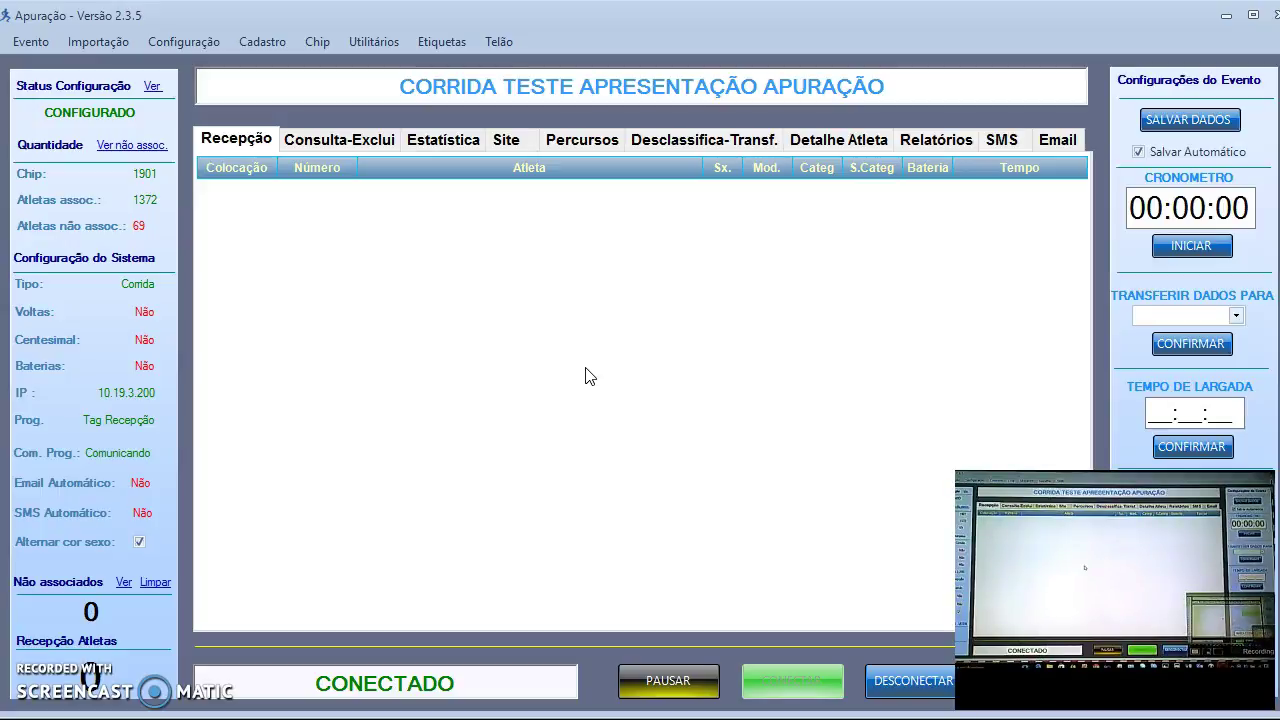
# Open the Conferência de Chip big screen and display athlete number 1.
pyautogui.click(333, 58)
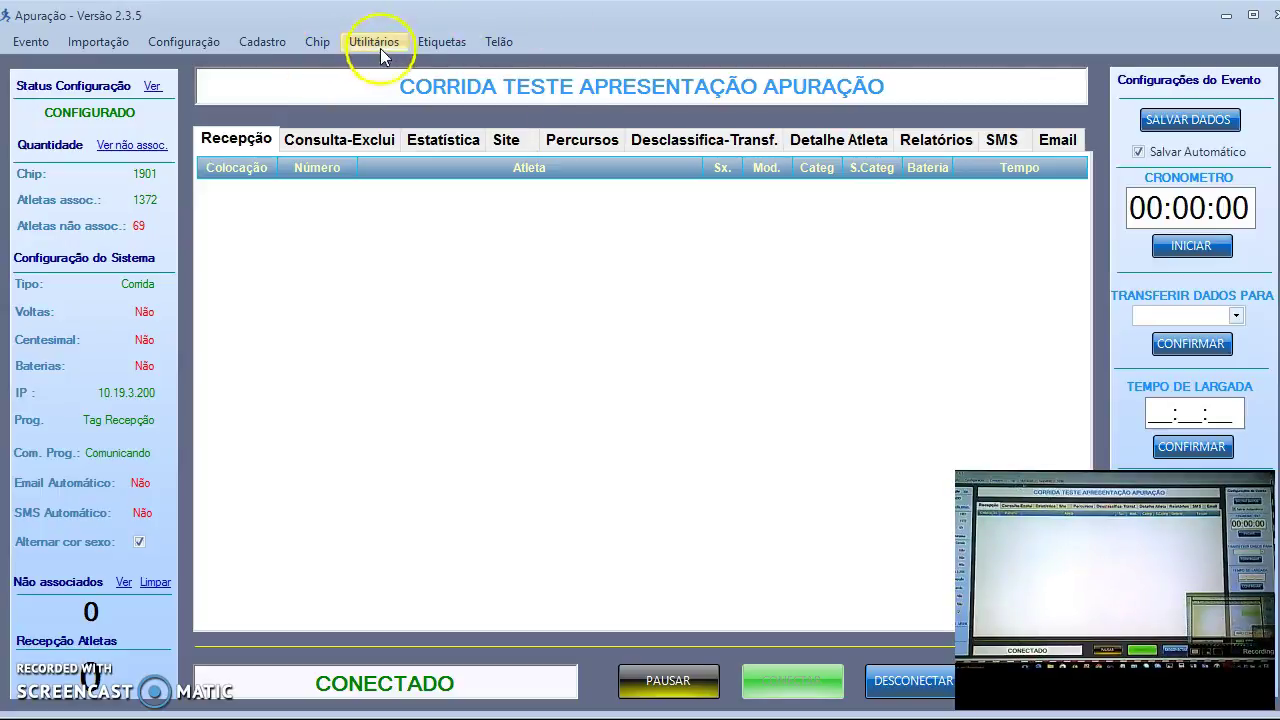
pyautogui.click(493, 44)
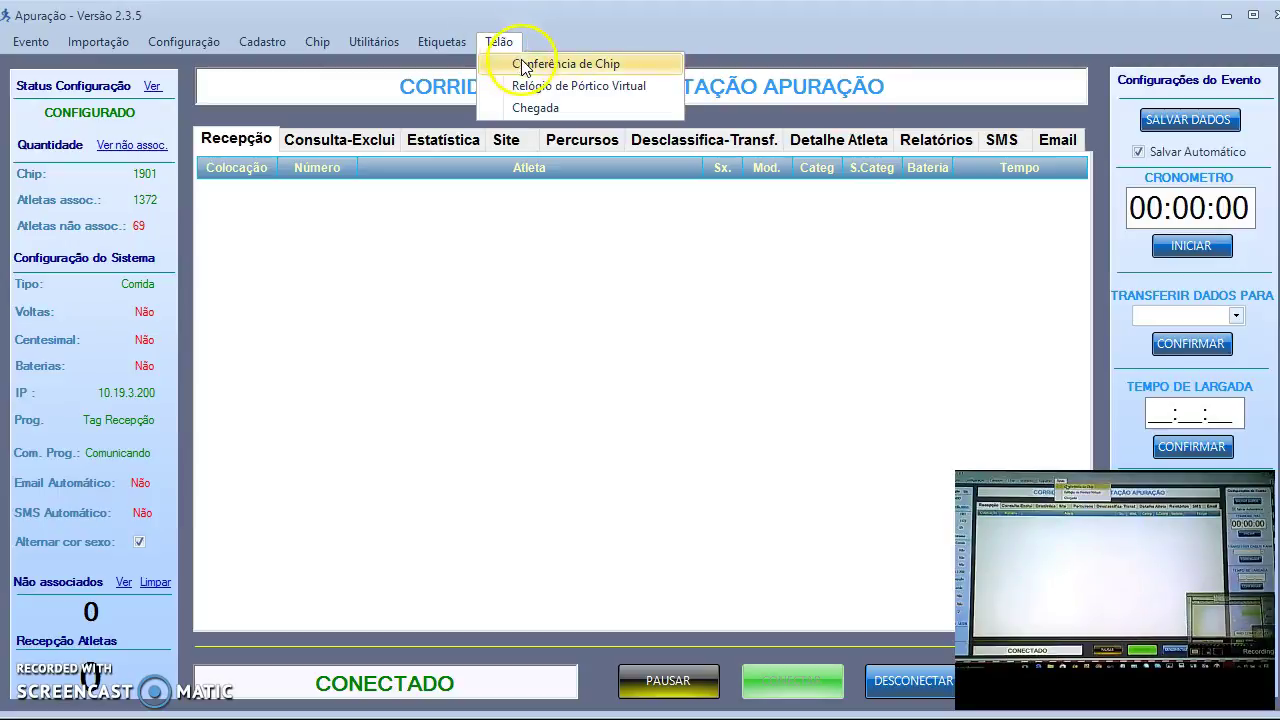
pyautogui.click(522, 64)
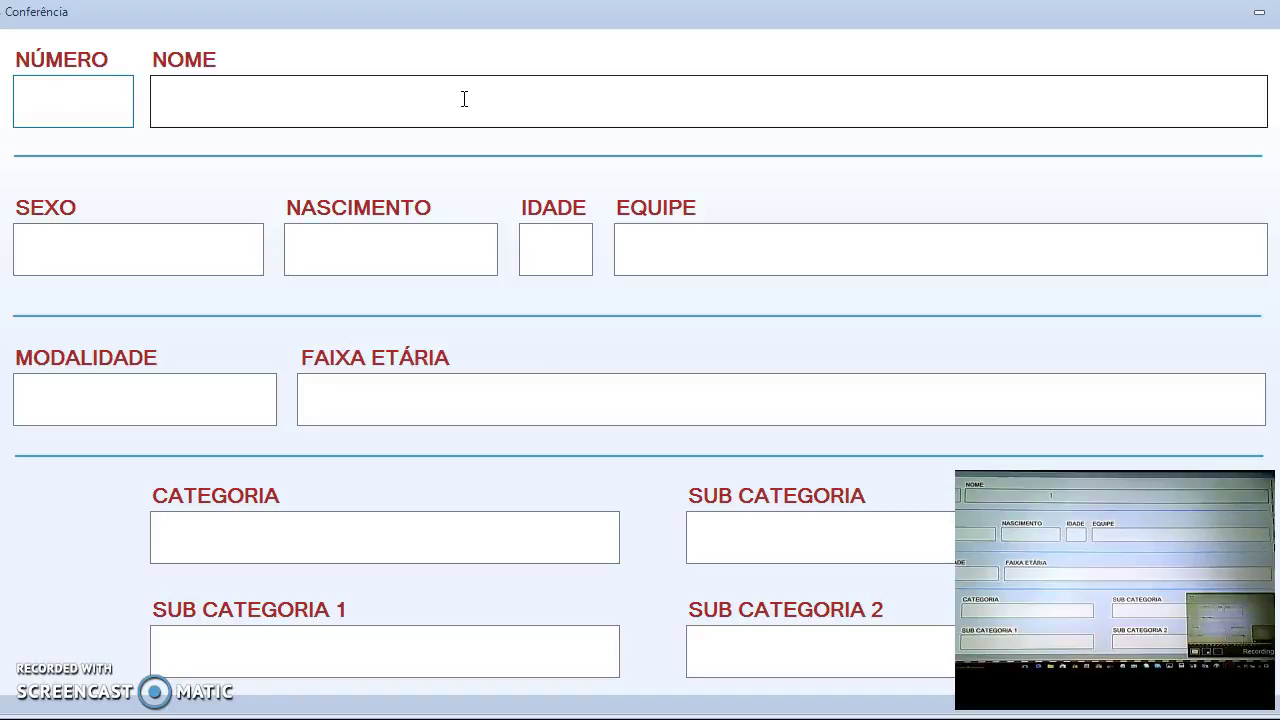
pyautogui.write('1')
pyautogui.press('Return')
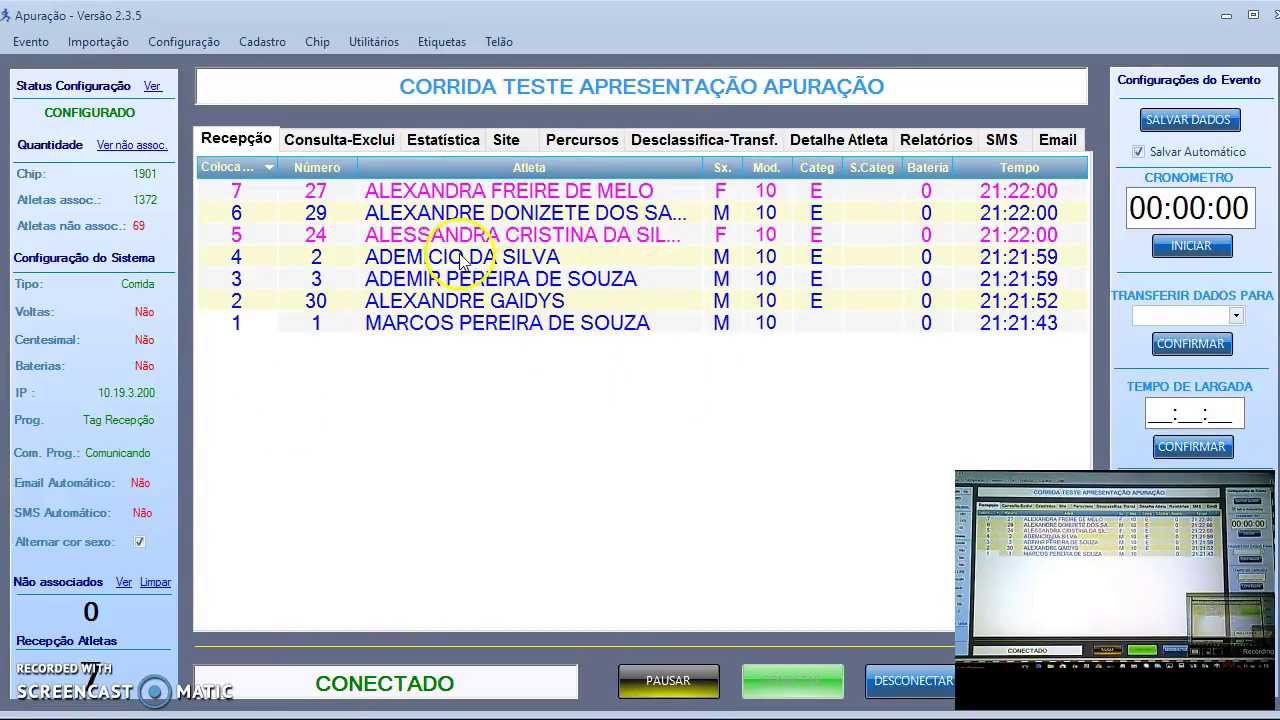
# Compare the received athletes in the Recepção and Consulta-Exclui lists.
pyautogui.click(347, 142)
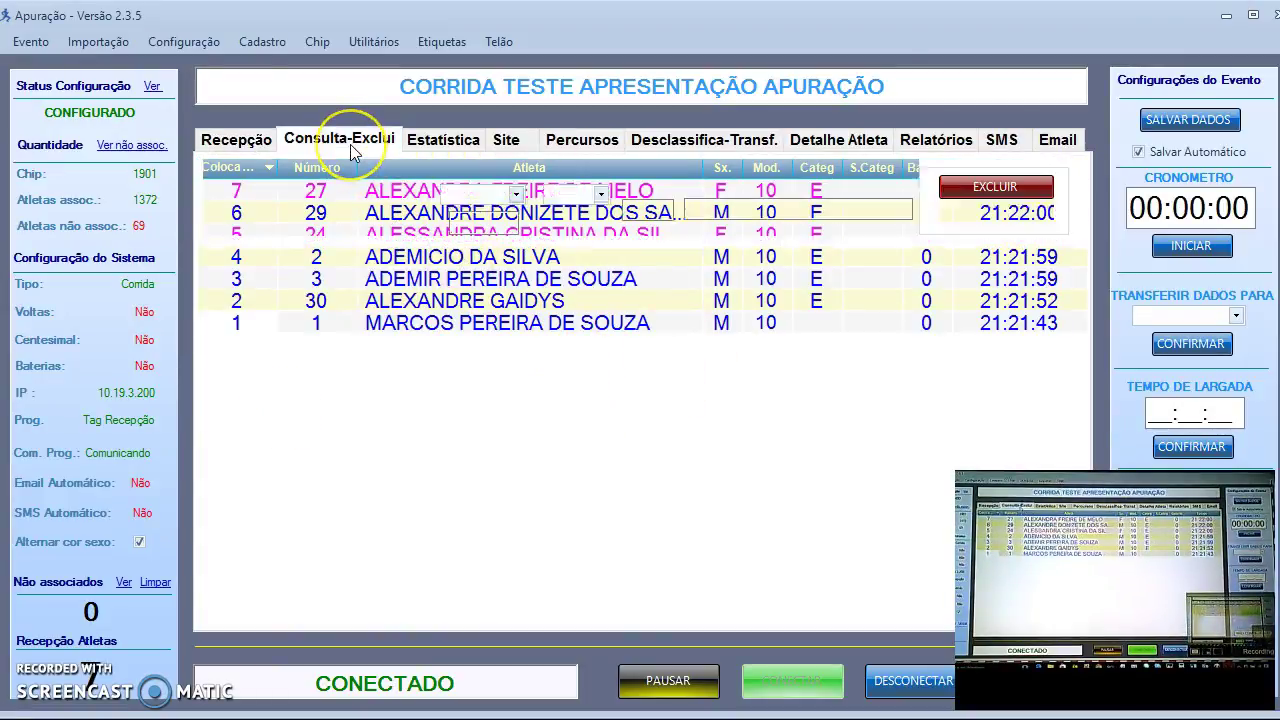
pyautogui.click(252, 142)
pyautogui.click(305, 140)
pyautogui.click(228, 140)
pyautogui.click(305, 140)
# Change the chip conference view to Grade, showing several athletes, save the configuration and close it.
pyautogui.click(183, 42)
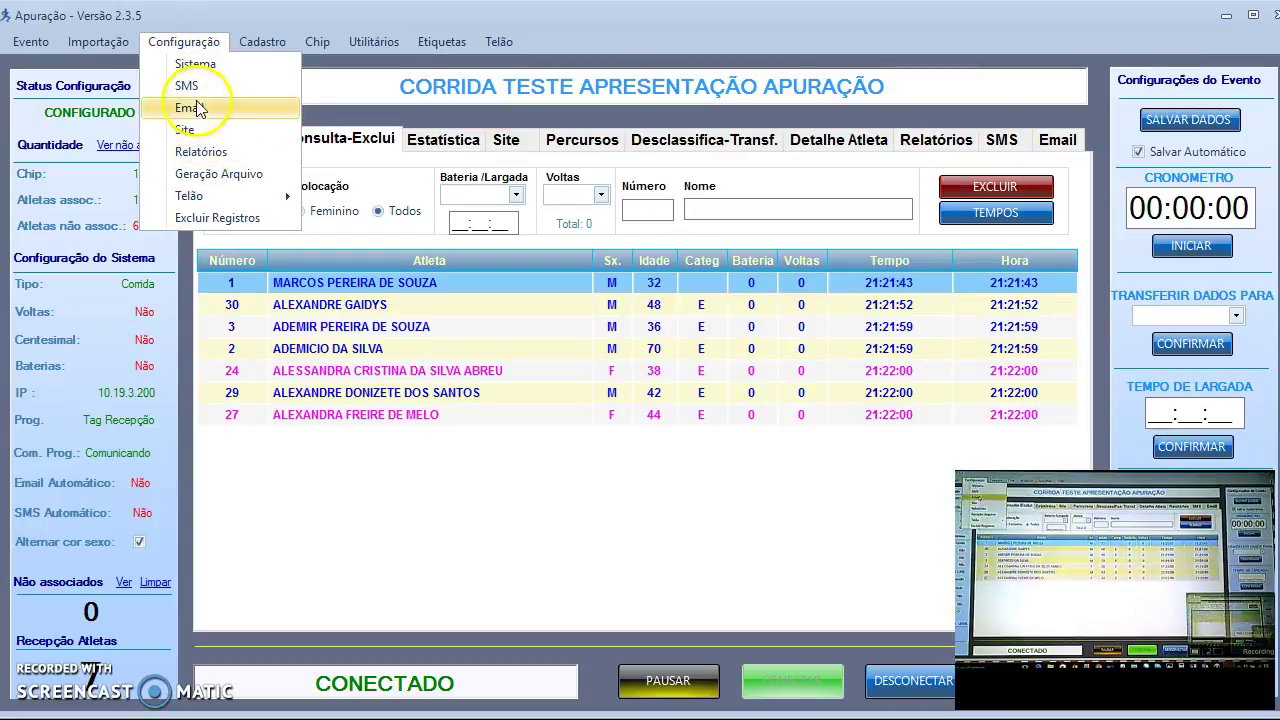
pyautogui.moveTo(303, 203)
pyautogui.click(420, 198)
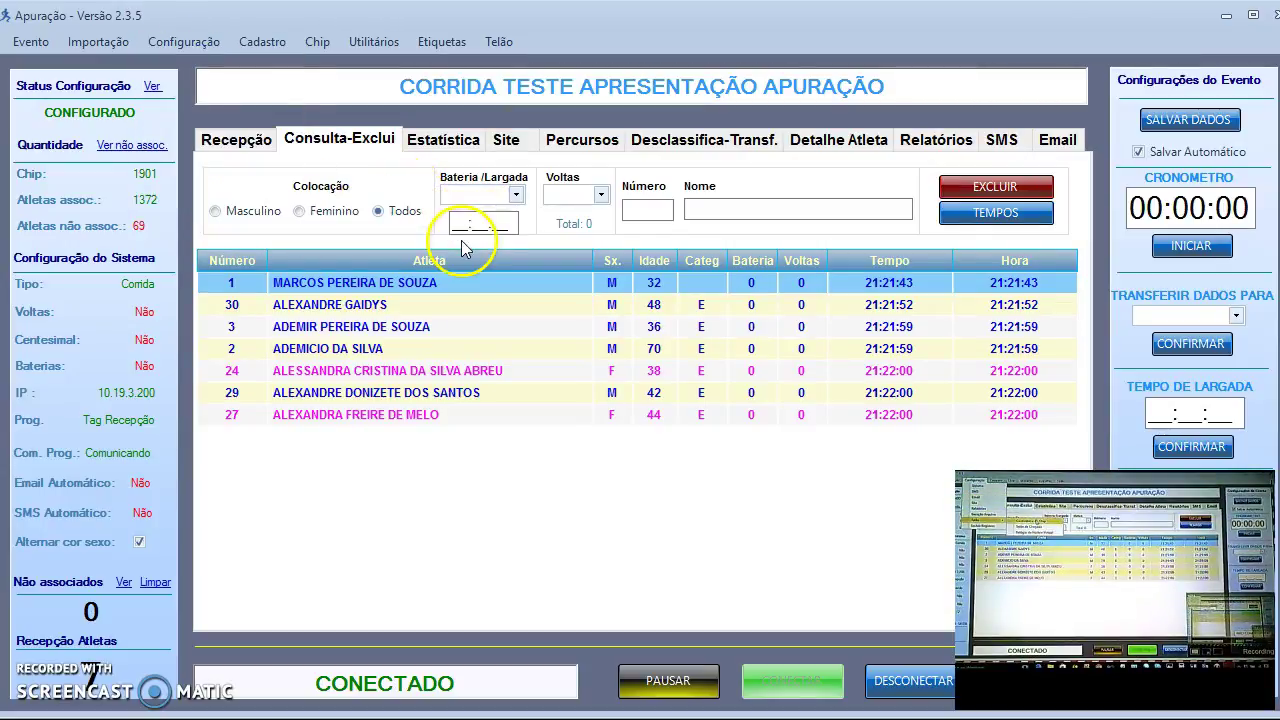
pyautogui.click(365, 349)
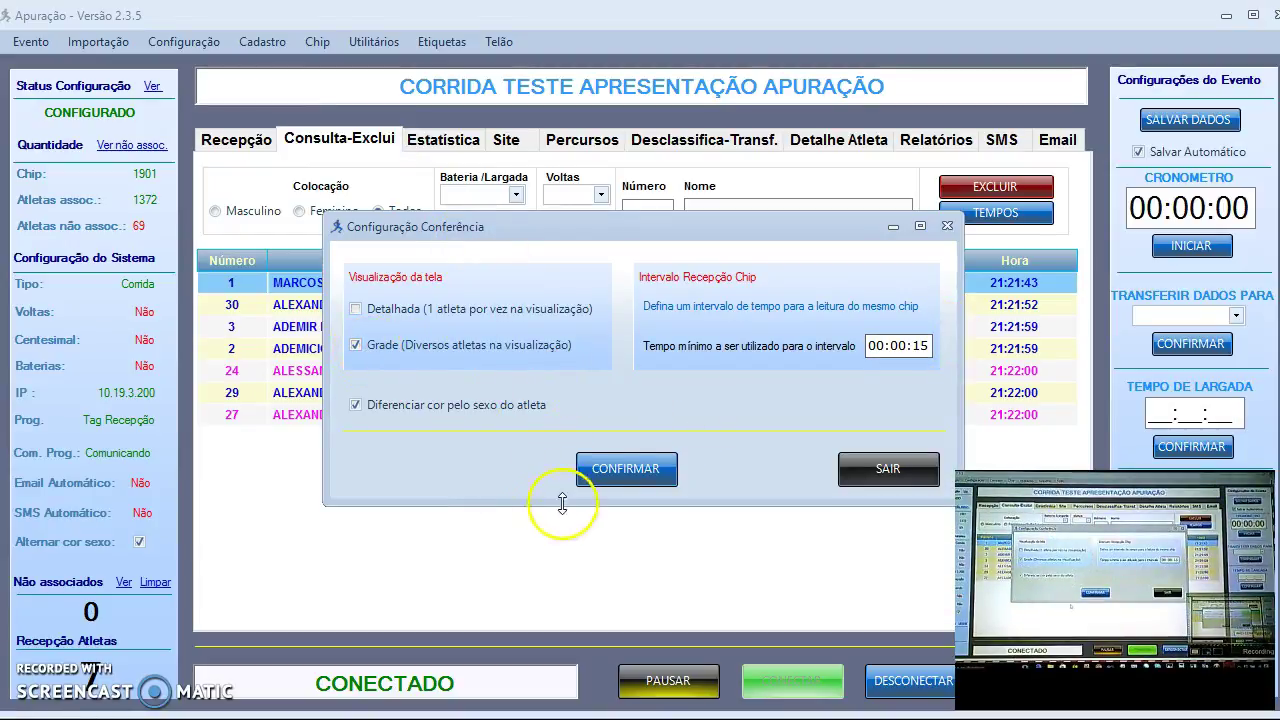
pyautogui.click(615, 479)
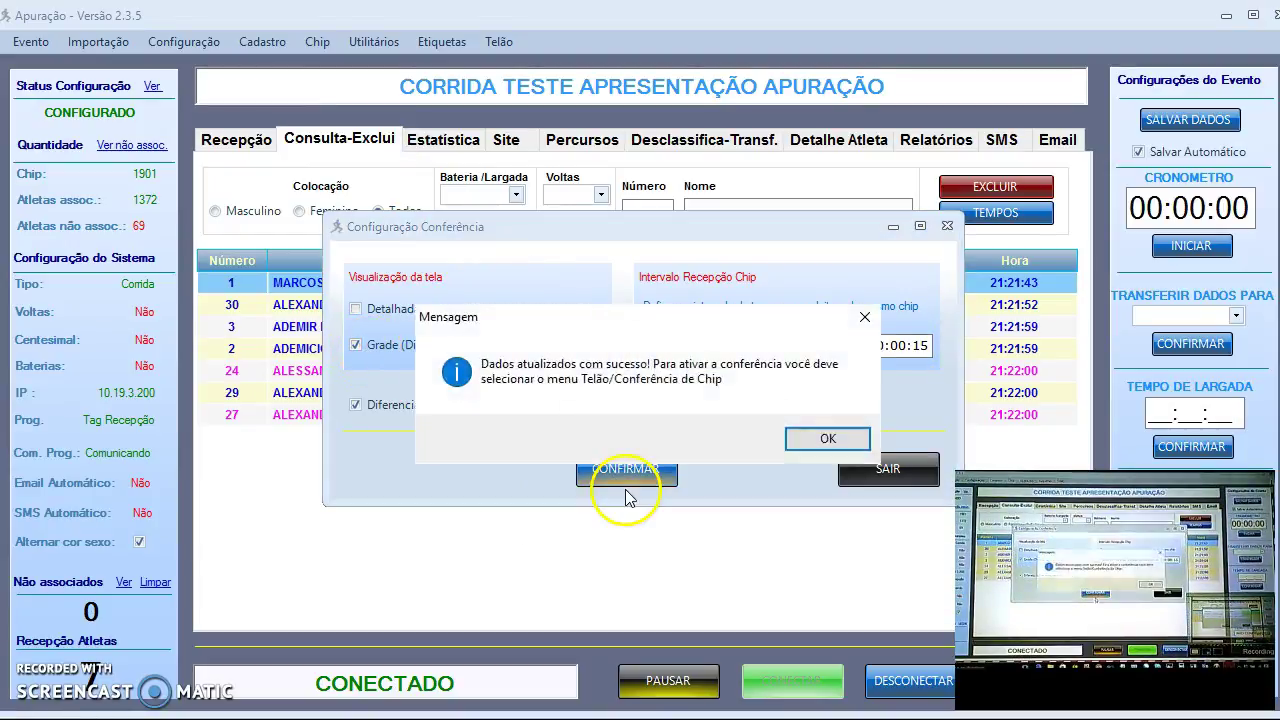
pyautogui.click(828, 440)
pyautogui.click(862, 468)
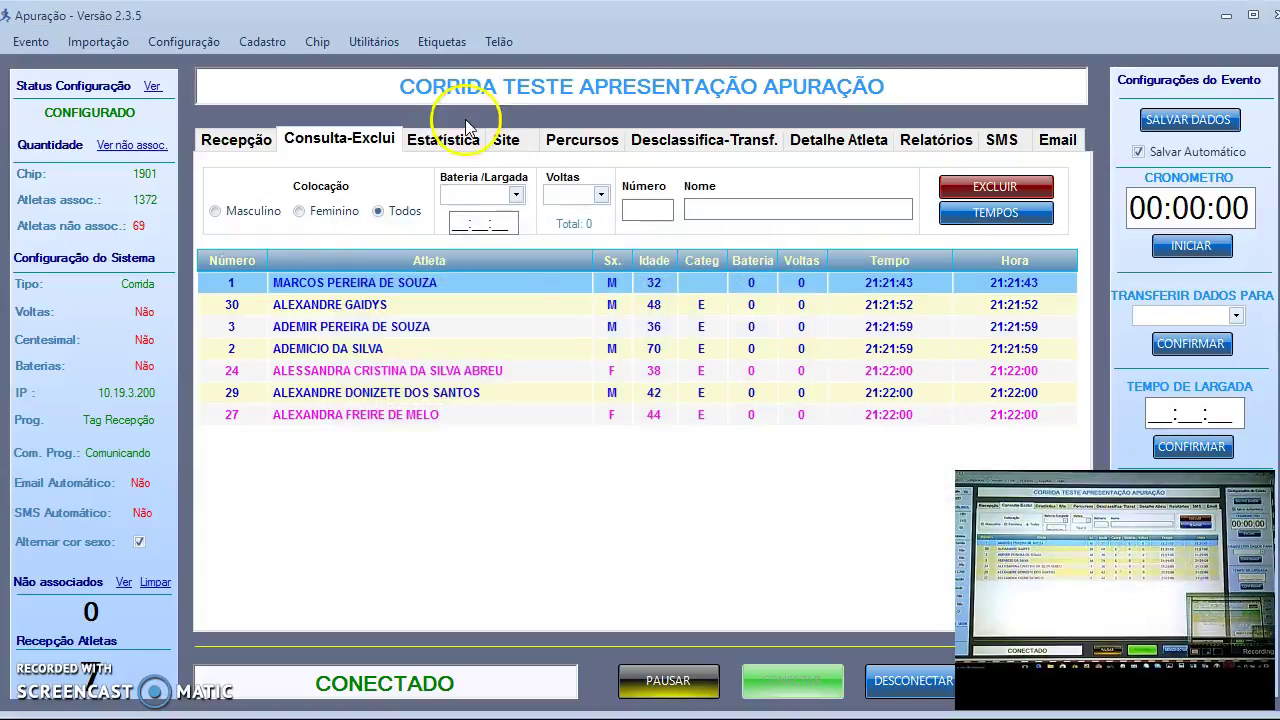
# Open the Conferência de Chip big screen in grid view and bring up Tag Recepção to check the chip reads.
pyautogui.click(498, 42)
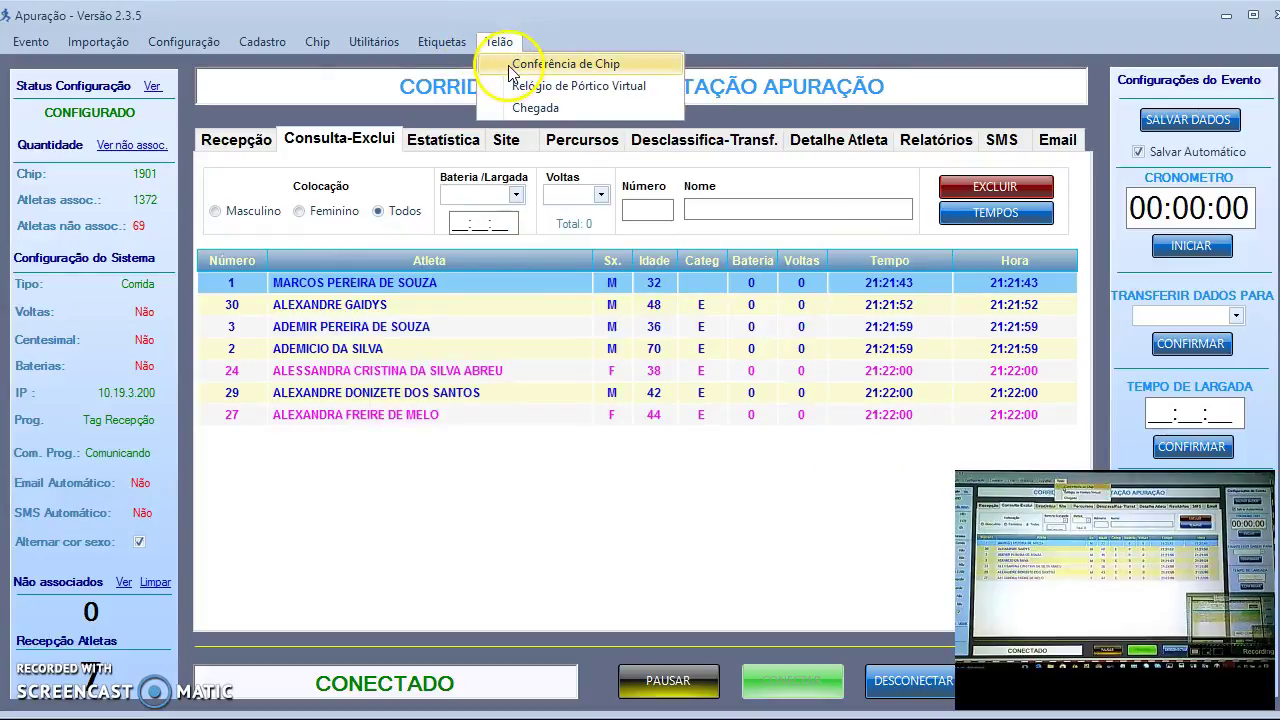
pyautogui.click(518, 86)
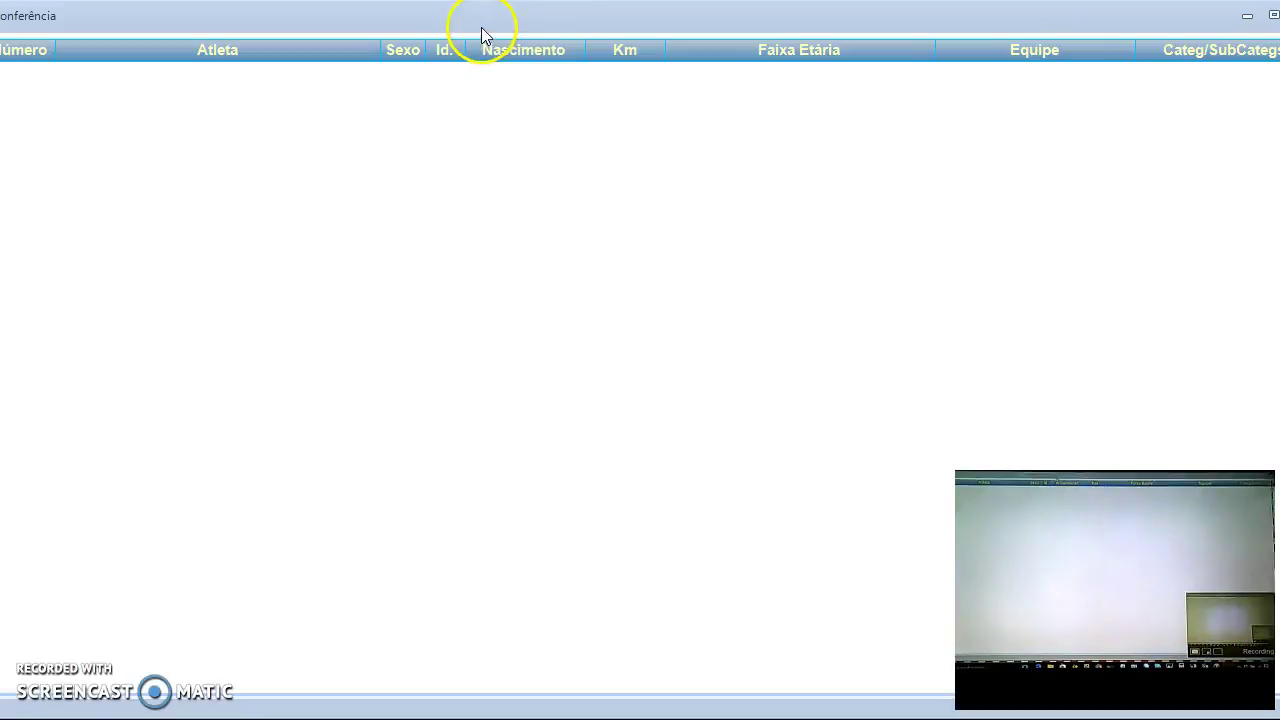
pyautogui.moveTo(481, 35); pyautogui.dragTo(490, 34)
pyautogui.click(492, 34)
pyautogui.click(529, 90)
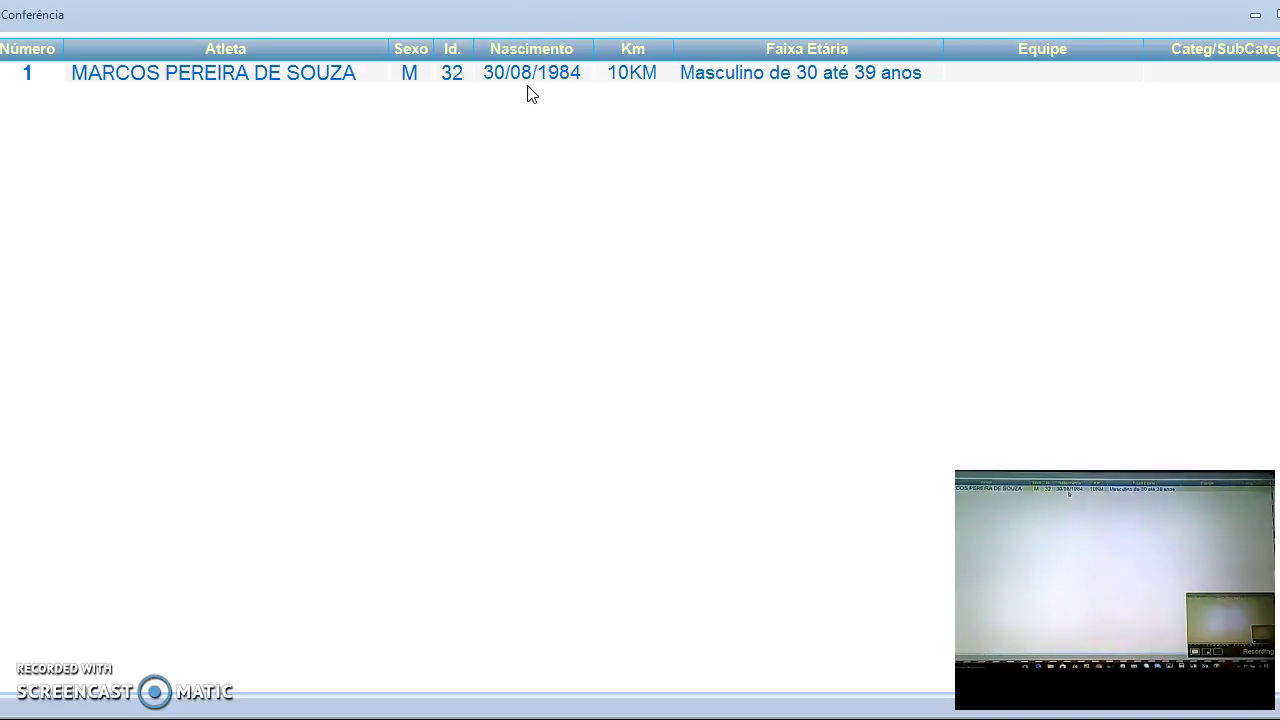
pyautogui.click(835, 705)
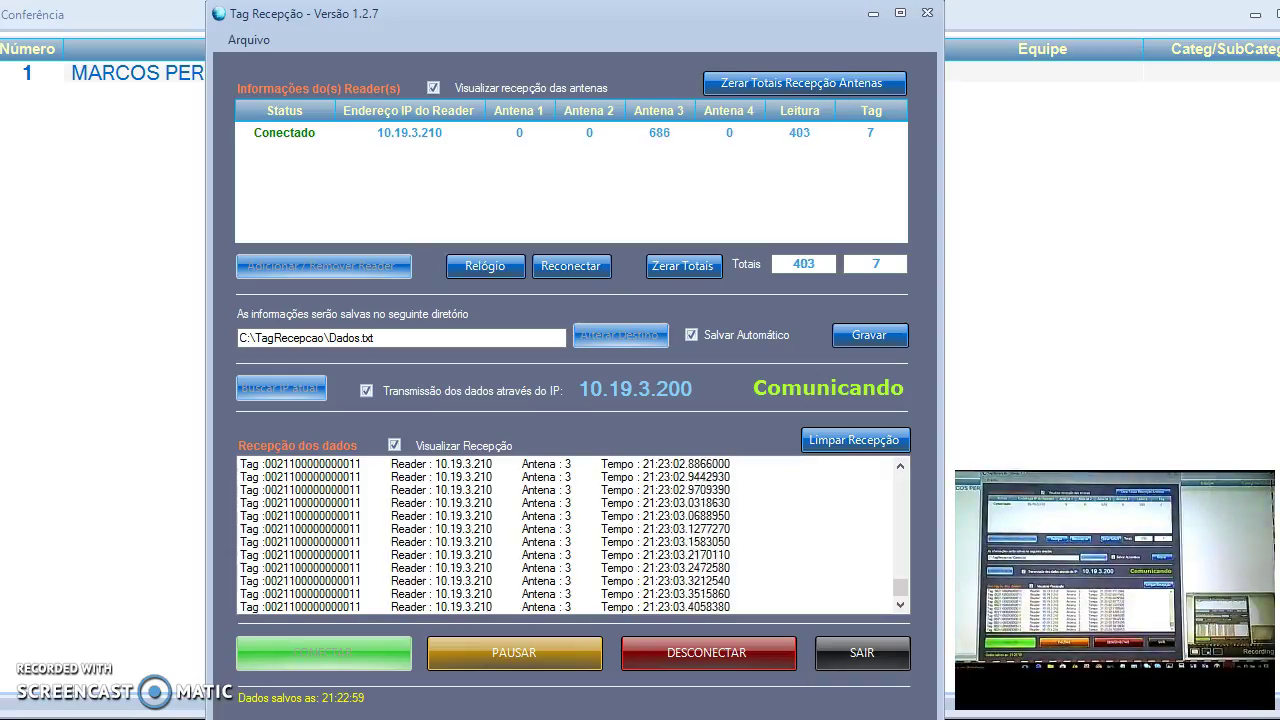
# Return to the Conferência big screen, collapse the Id. column of the grid and close the window.
pyautogui.click(1081, 175)
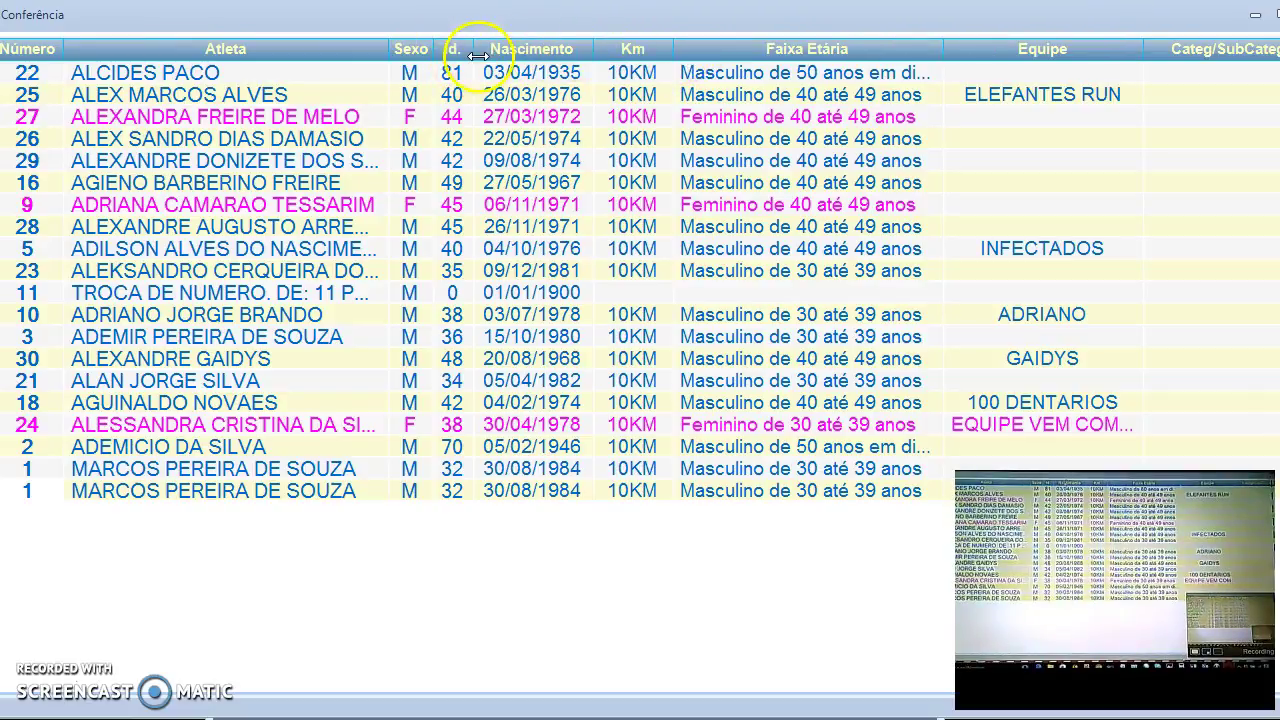
pyautogui.moveTo(438, 48); pyautogui.dragTo(440, 48)
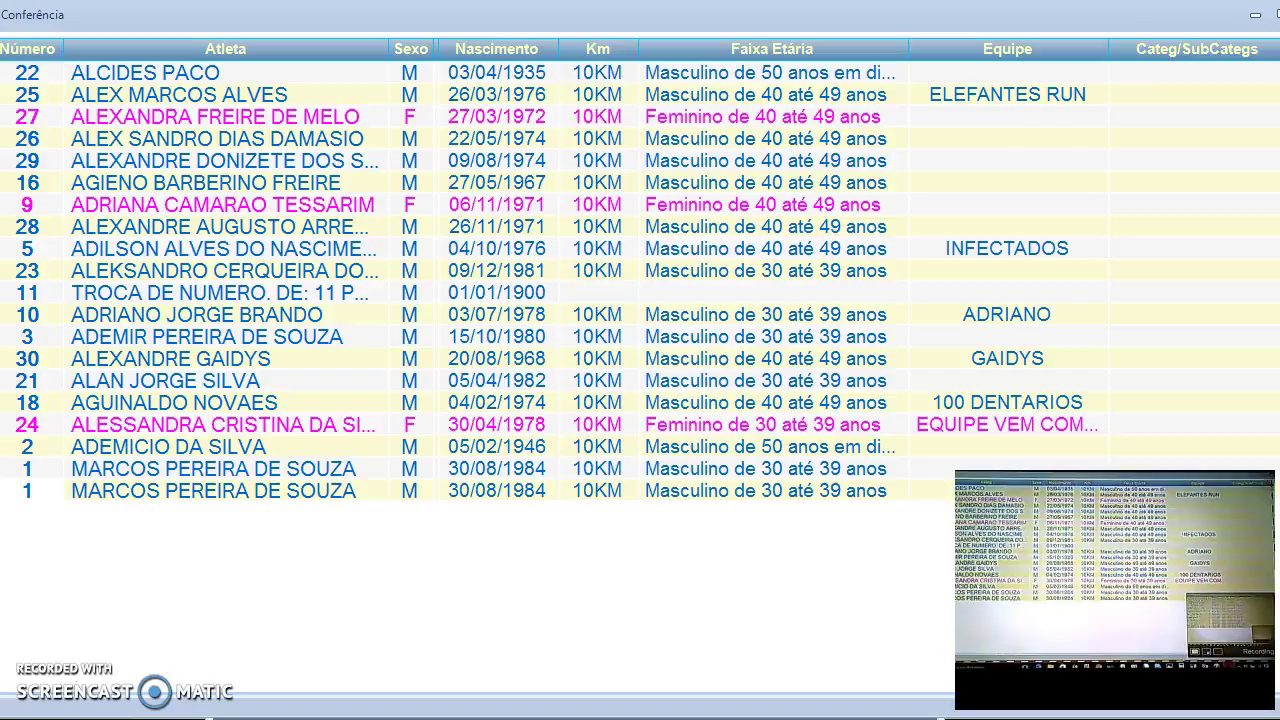
pyautogui.hotkey('alt', 'F4')
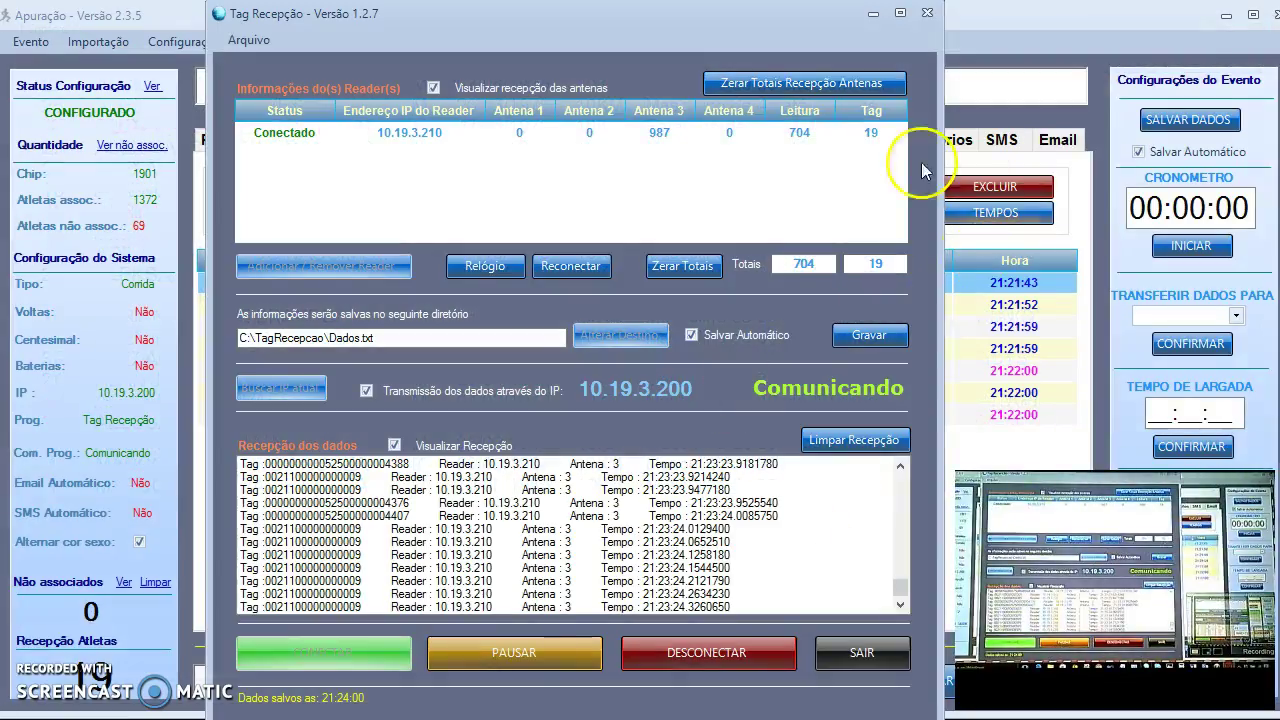
# Minimize Tag Recepção and Apuração, and extend the desktop with the Dispositivo integrado + Televisão Digital option.
pyautogui.click(873, 14)
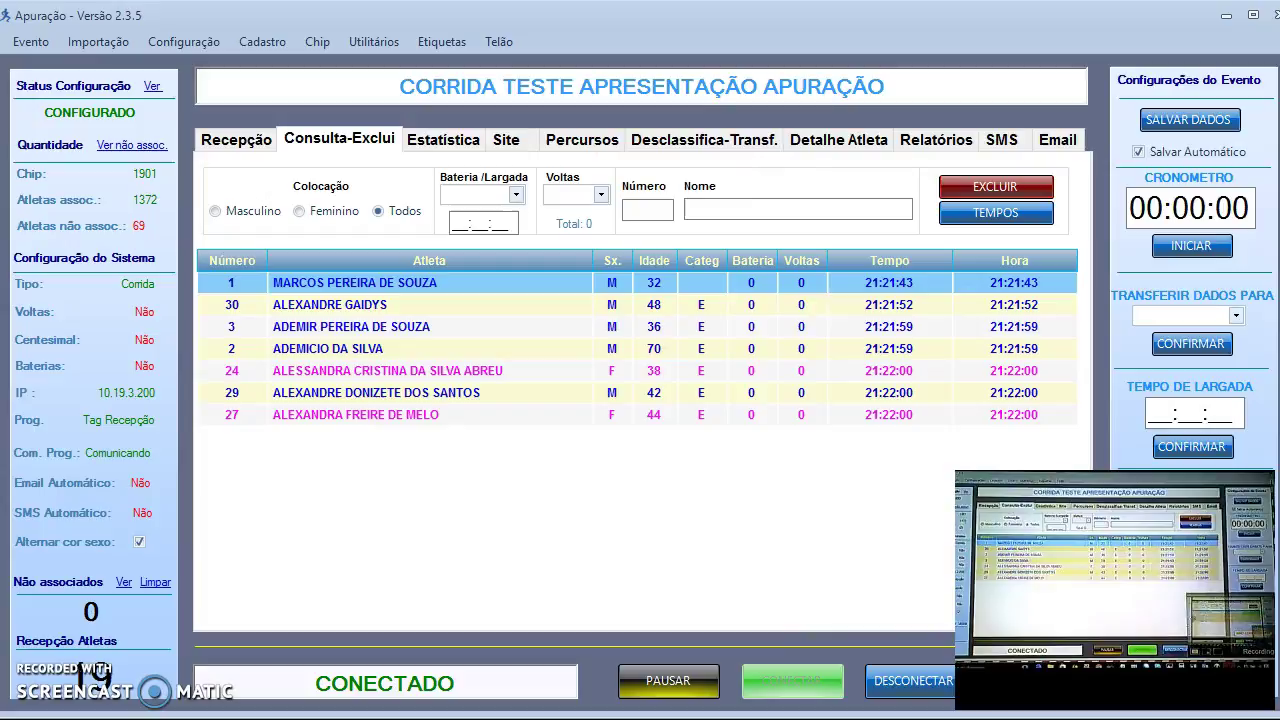
pyautogui.click(1227, 17)
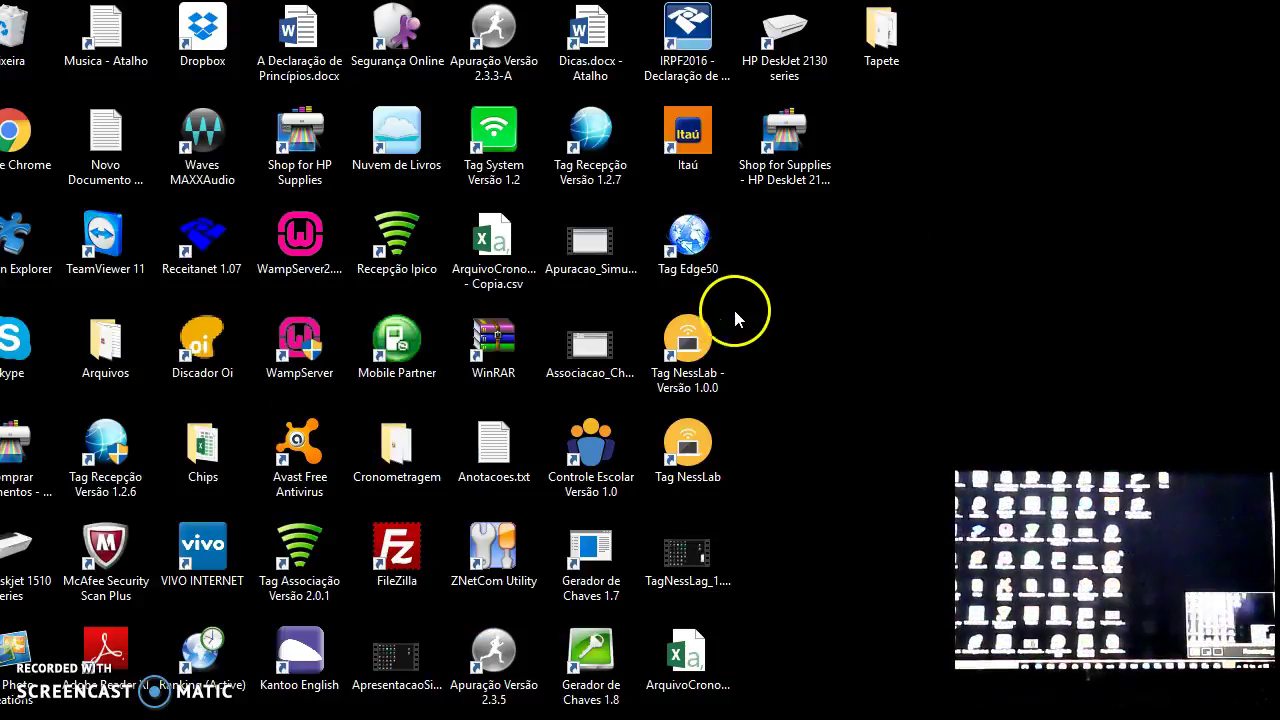
pyautogui.rightClick(790, 308)
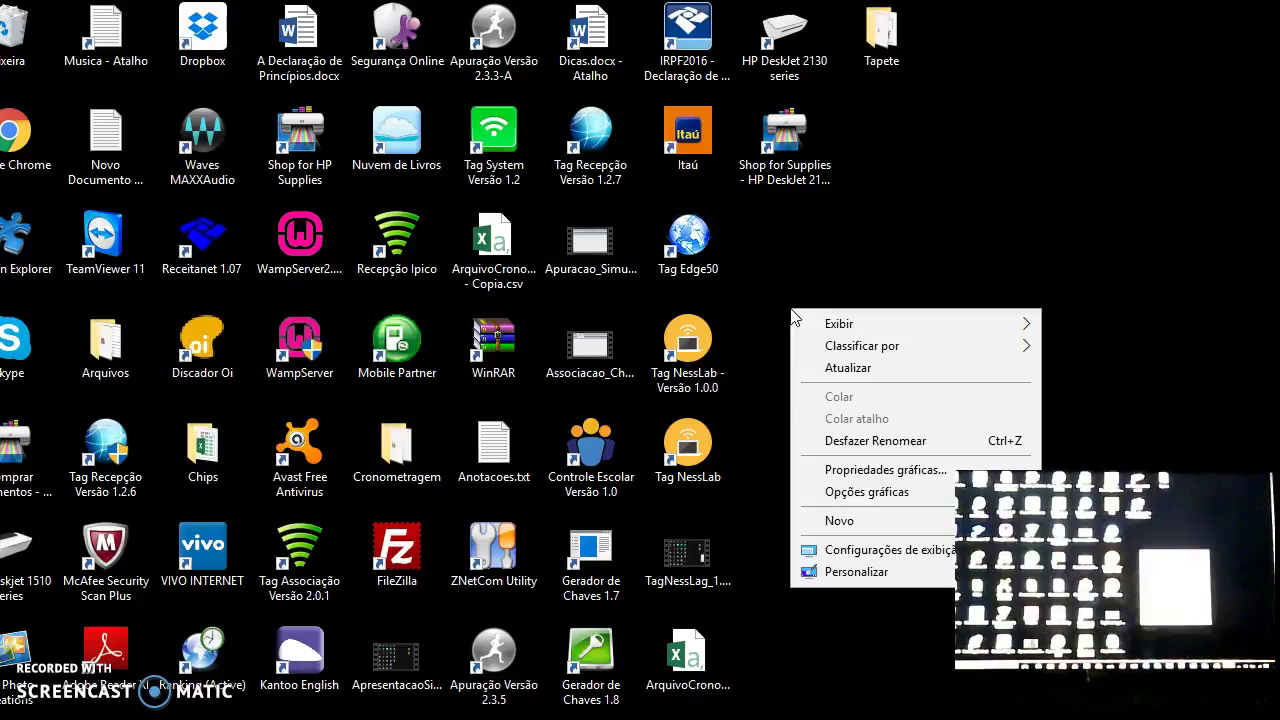
pyautogui.click(848, 521)
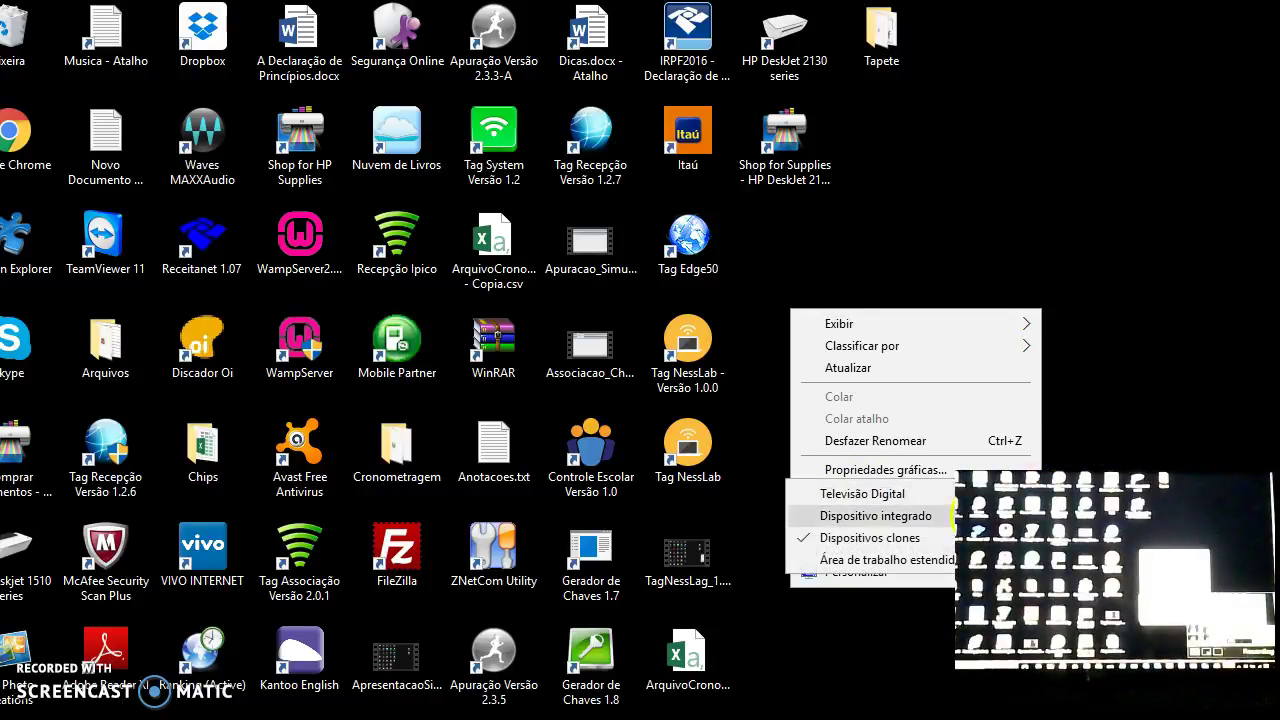
pyautogui.moveTo(948, 560)
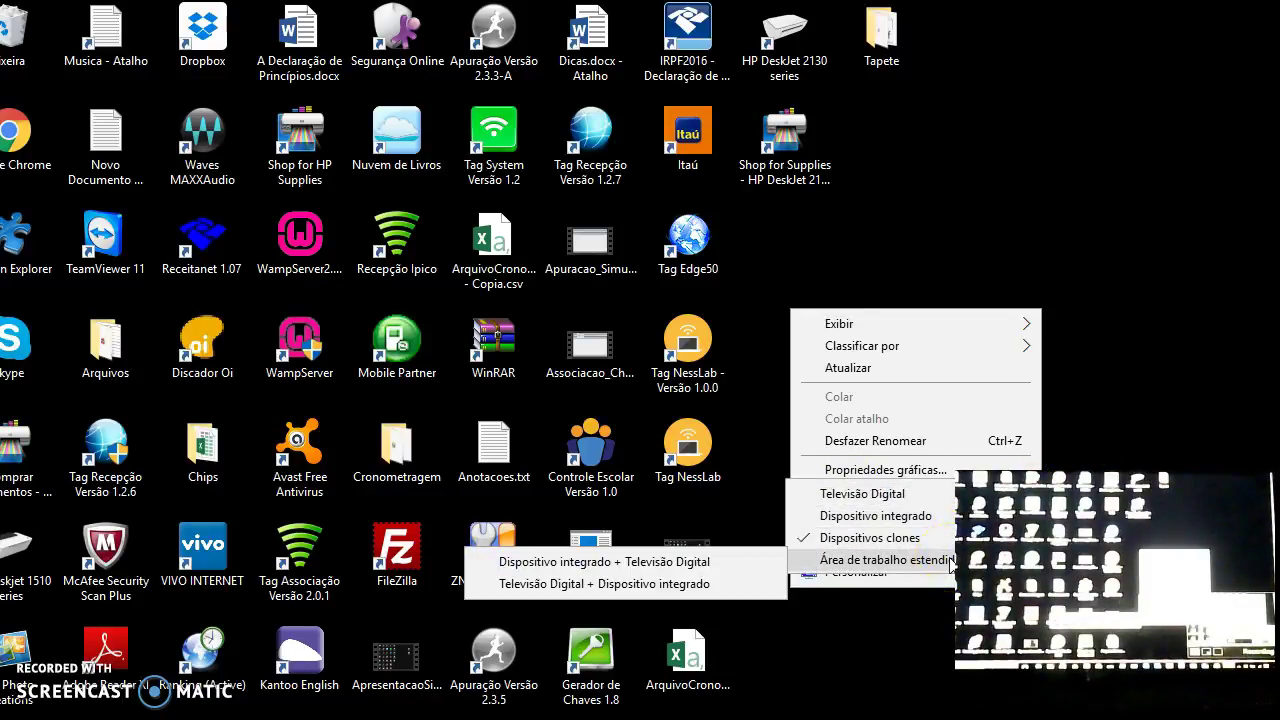
pyautogui.click(721, 562)
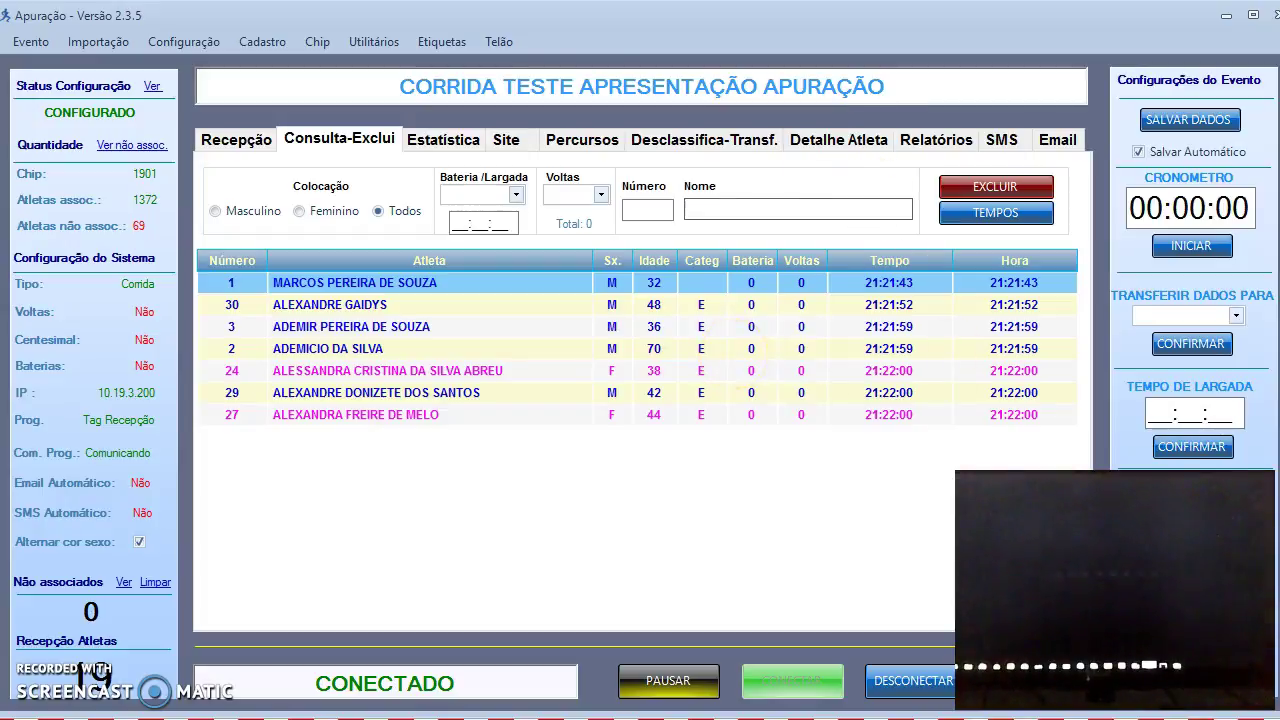
# Open the Conferência de Chip big screen and move its window onto the extended TV display.
pyautogui.click(497, 42)
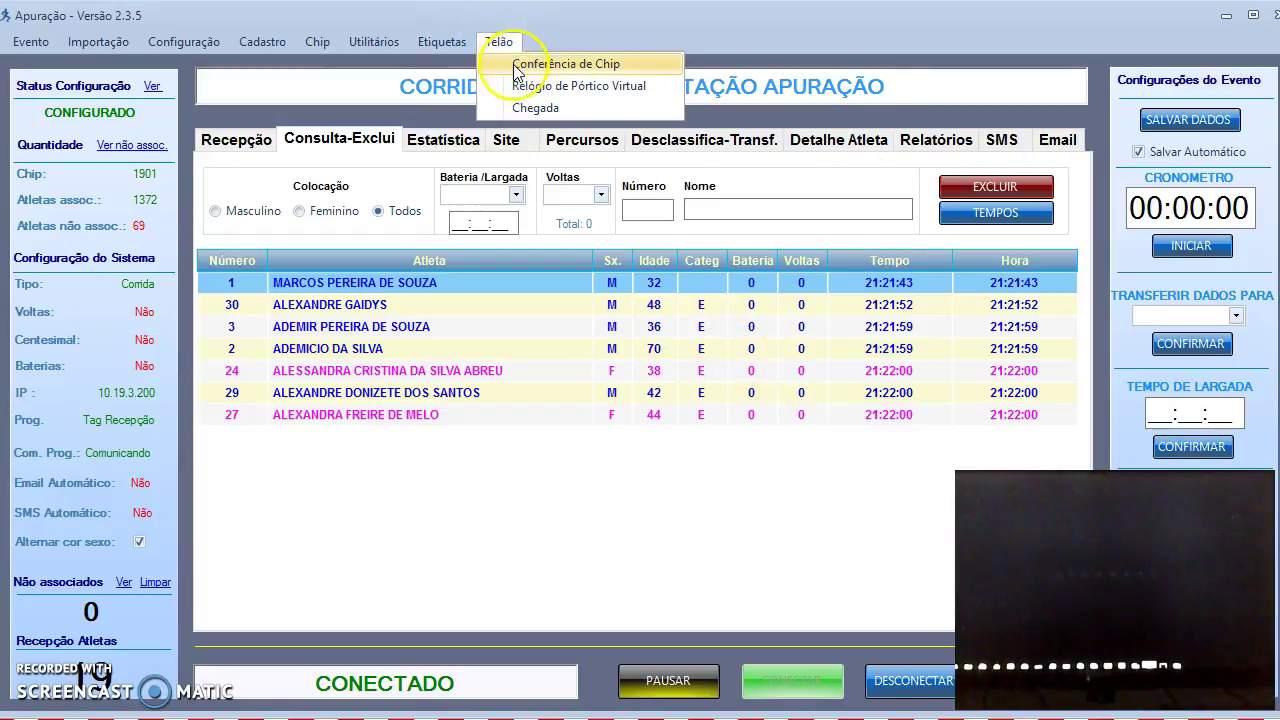
pyautogui.click(513, 64)
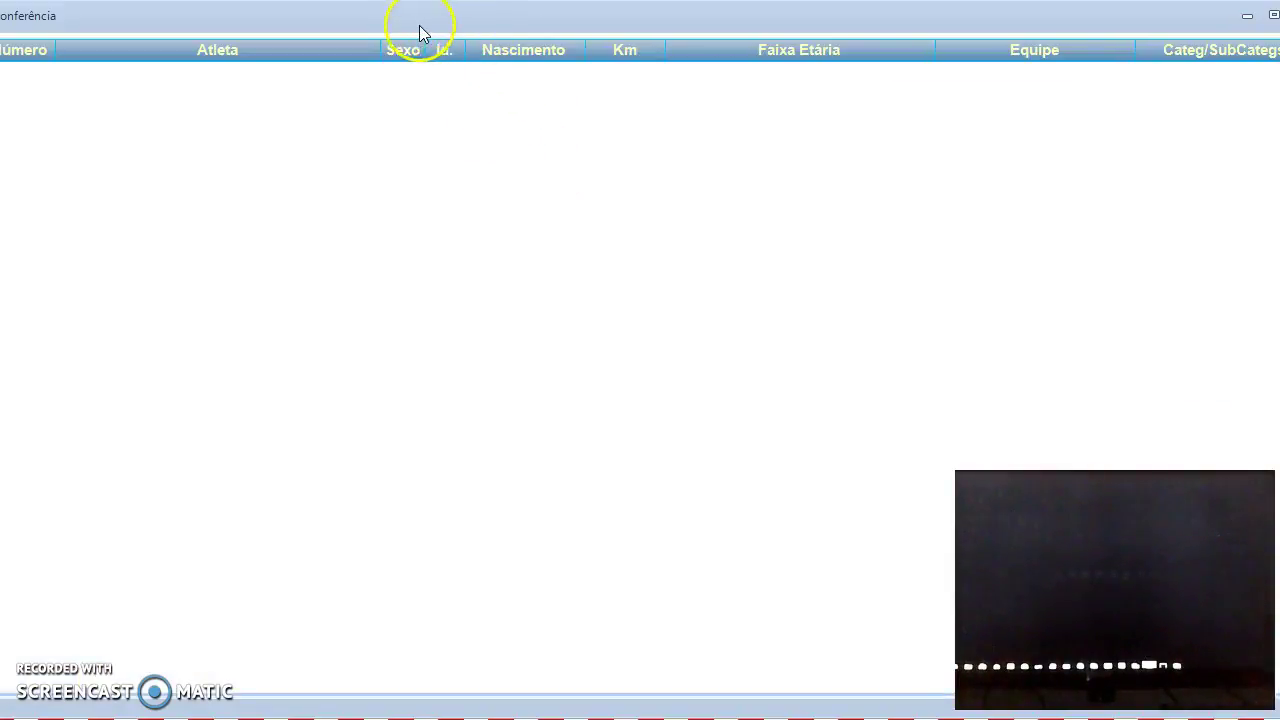
pyautogui.moveTo(388, 33); pyautogui.dragTo(1279, 56)
pyautogui.moveTo(1190, 40); pyautogui.dragTo(1279, 44)
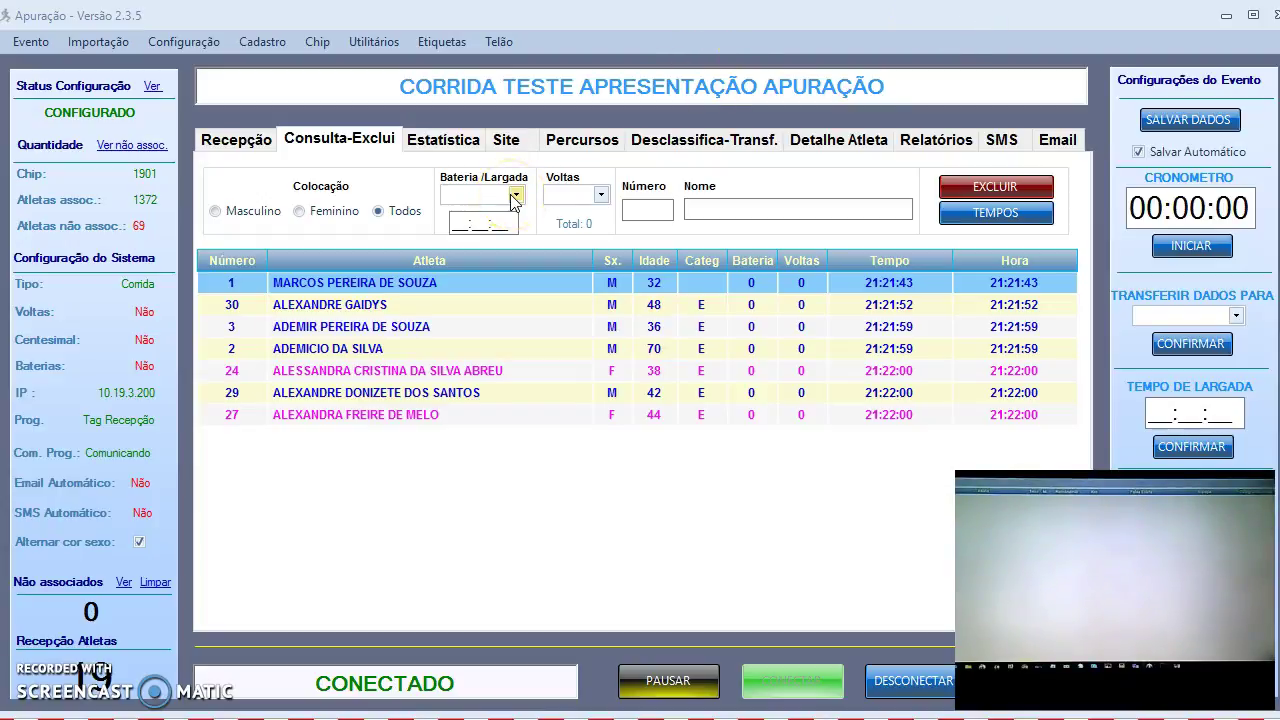
# Check the received athletes in Recepção, and bring up the Consulta-Exclui list.
pyautogui.click(240, 141)
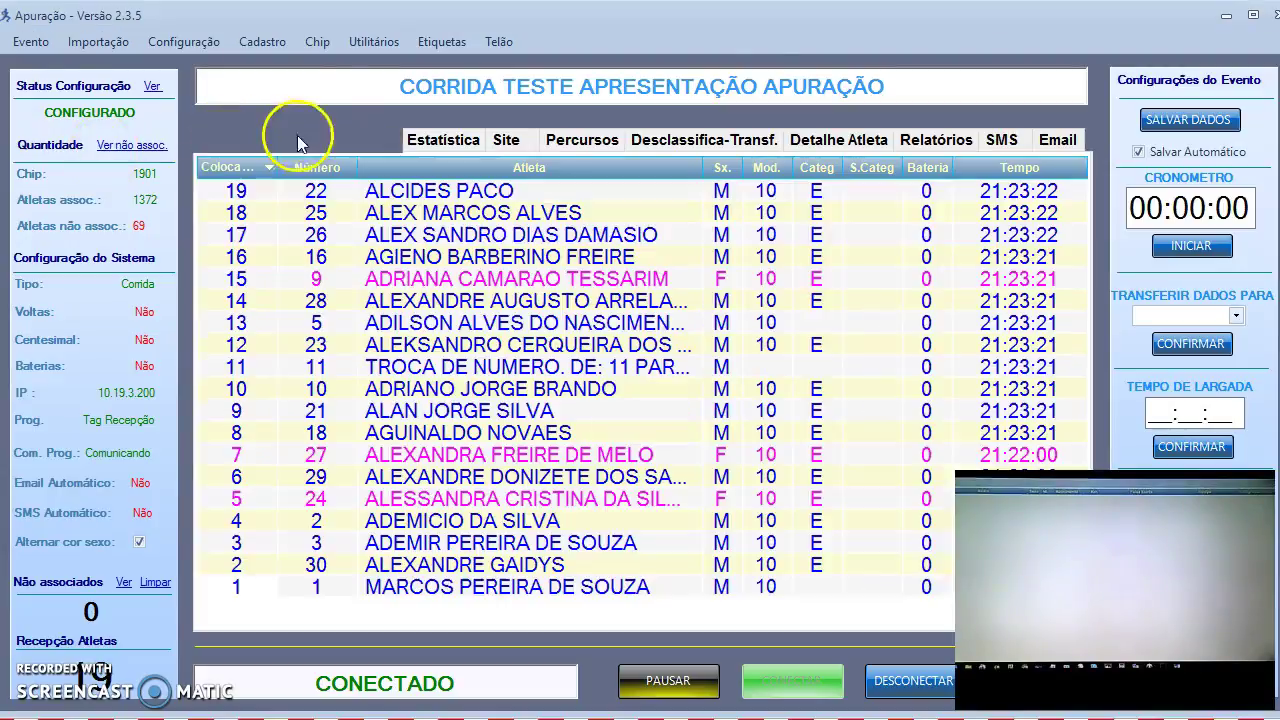
pyautogui.click(305, 140)
pyautogui.click(643, 212)
pyautogui.click(775, 254)
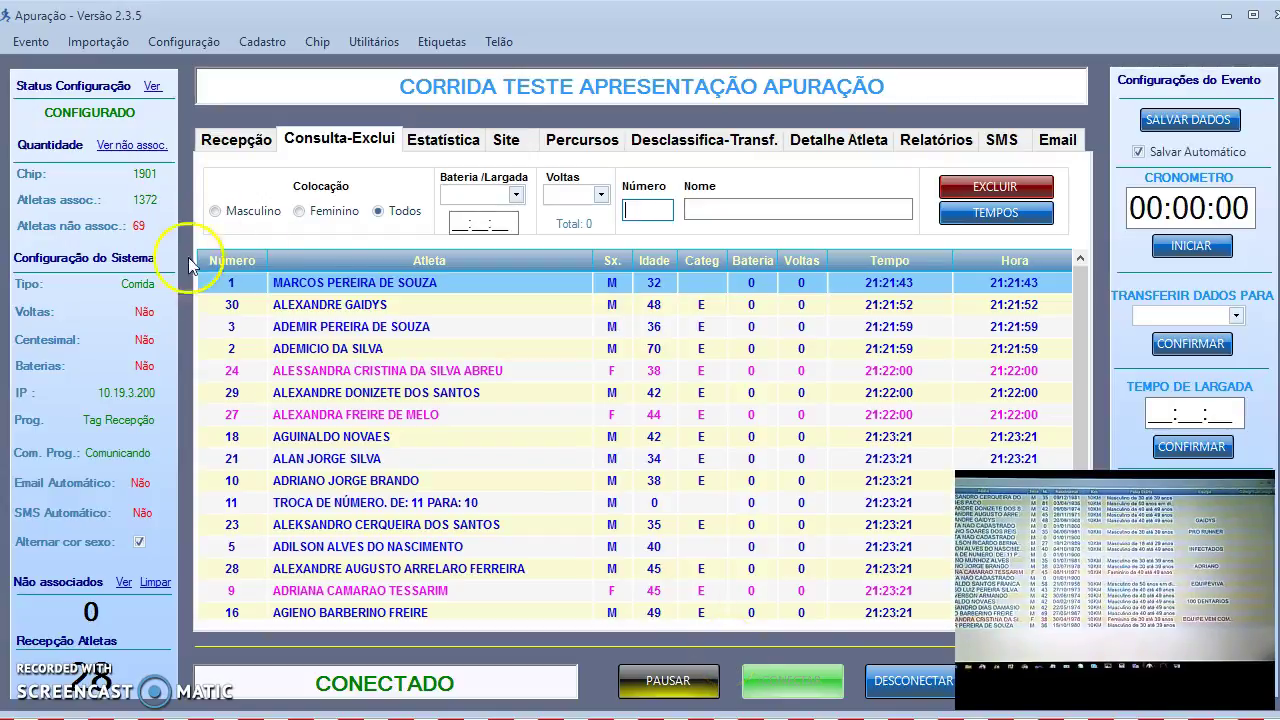
# Review the Recepção list, look up athlete number 1 in Consulta-Exclui and return to Recepção.
pyautogui.click(228, 140)
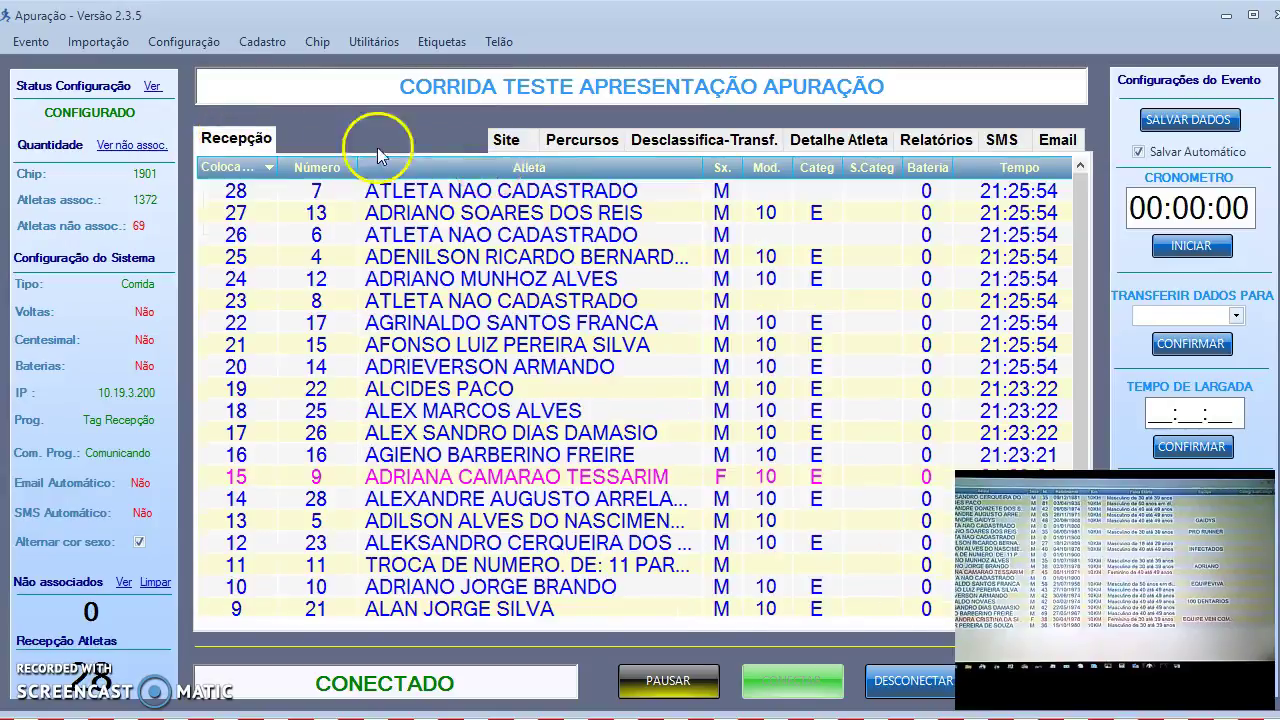
pyautogui.click(366, 143)
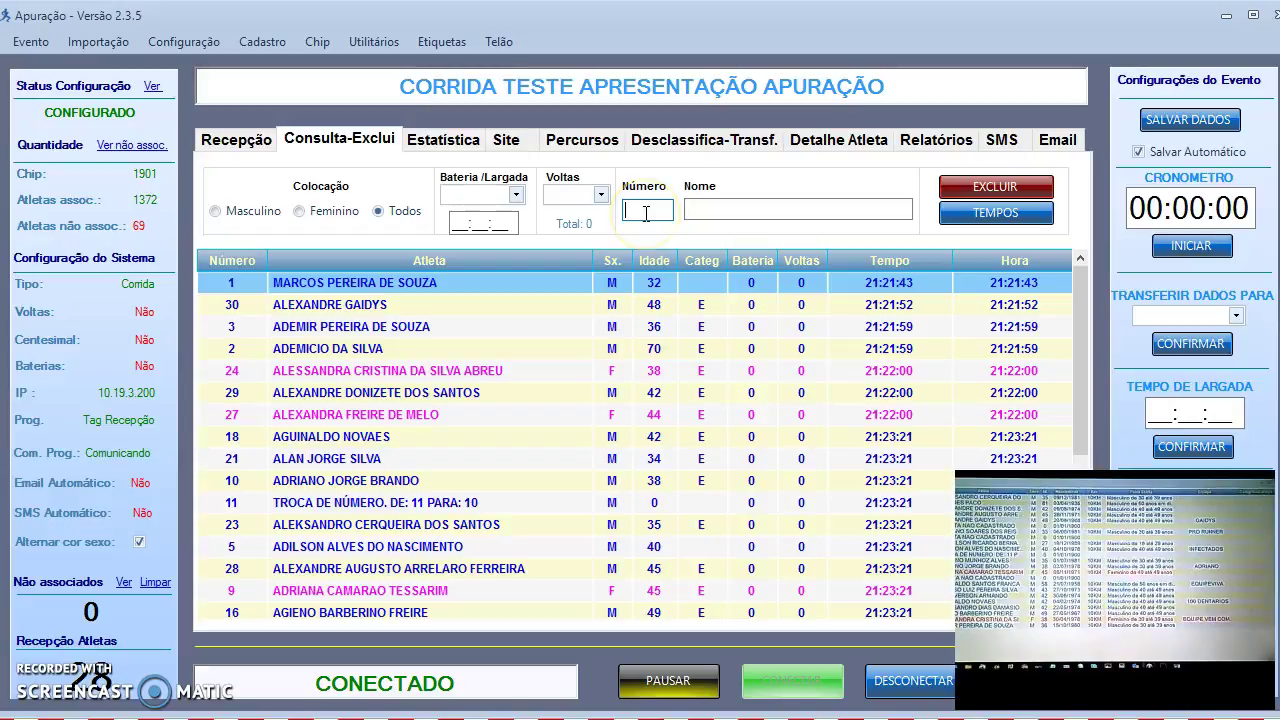
pyautogui.write('1')
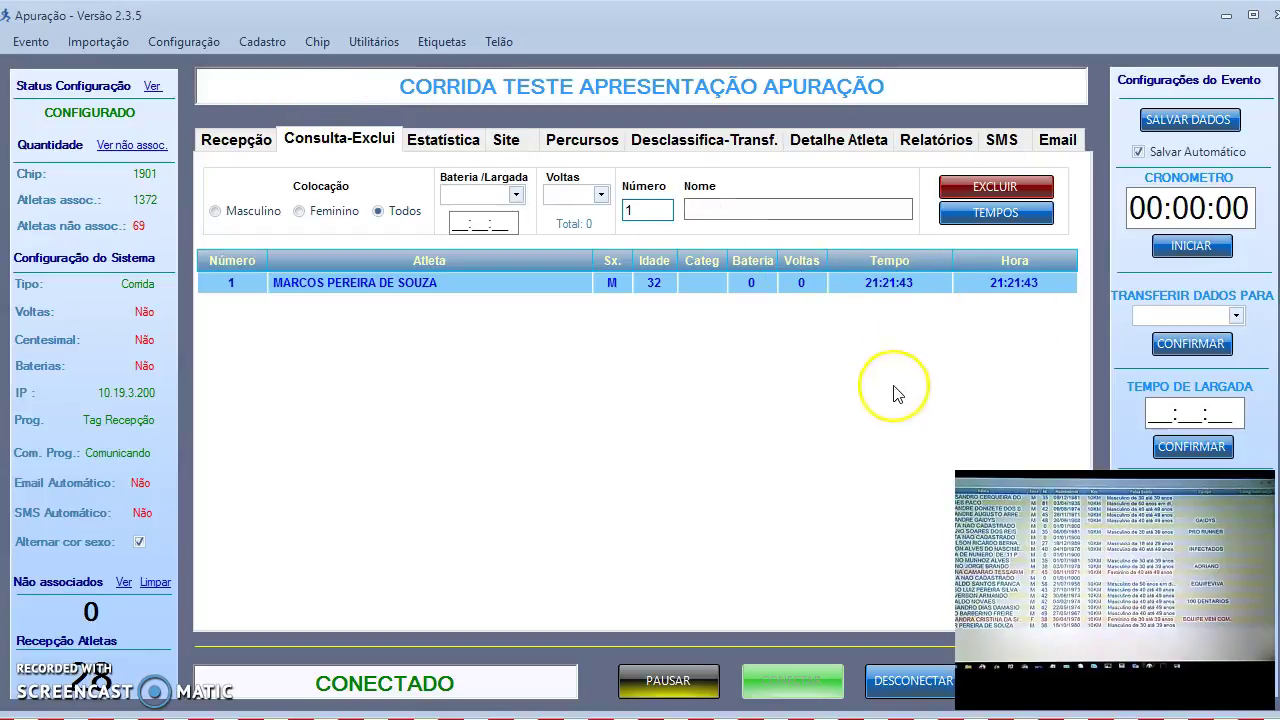
pyautogui.click(238, 143)
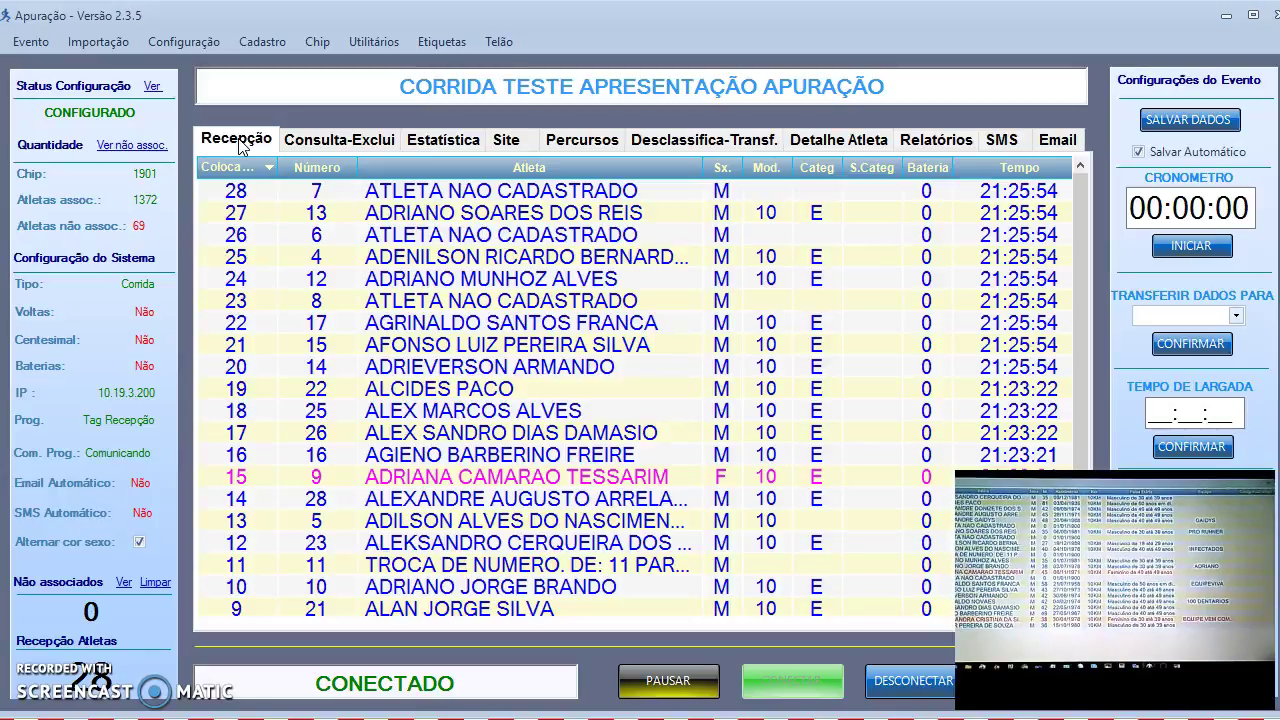
pyautogui.click(240, 147)
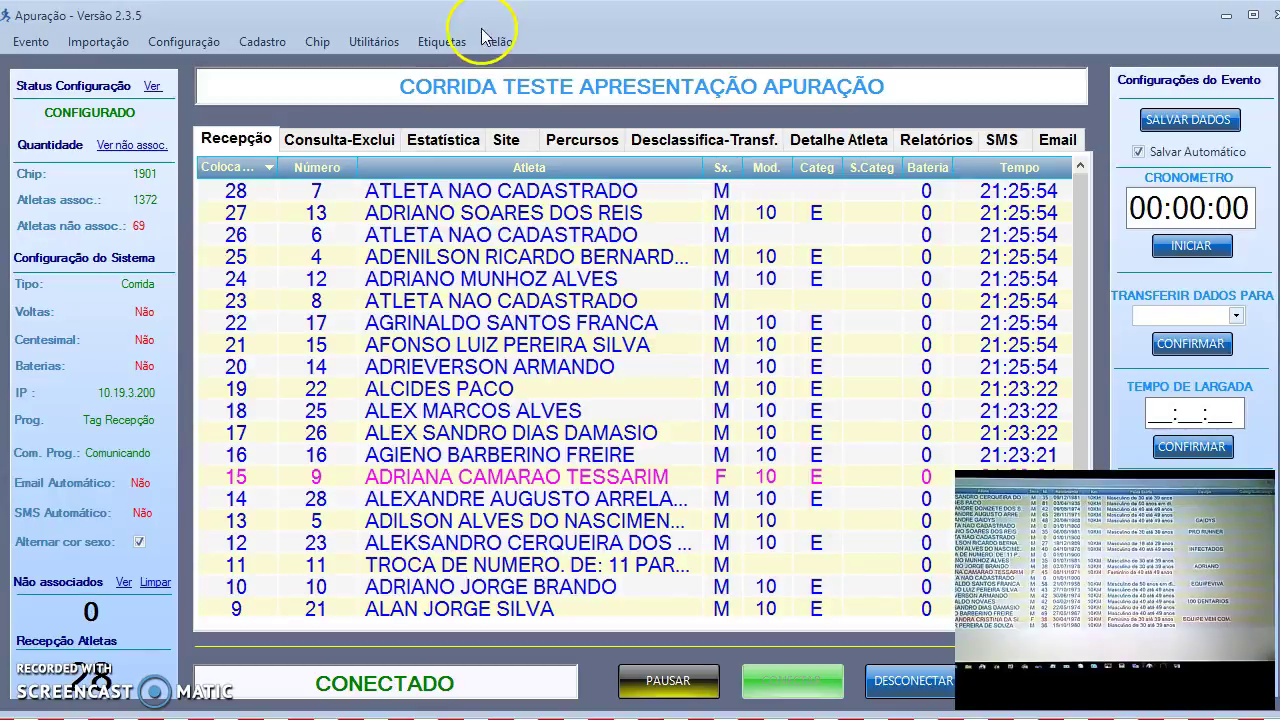
# Delete the record of athlete number 1 from the Consulta-Exclui list and confirm the deletion.
pyautogui.click(334, 137)
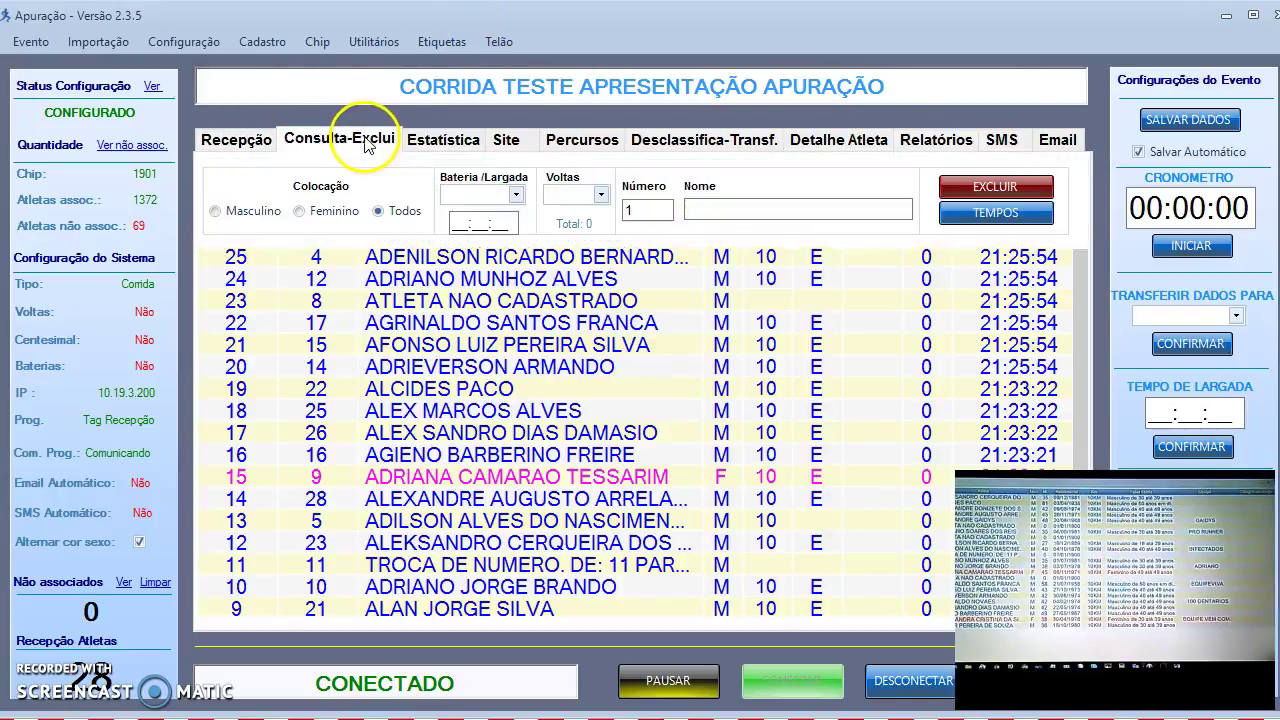
pyautogui.click(345, 300)
pyautogui.click(337, 282)
pyautogui.click(990, 187)
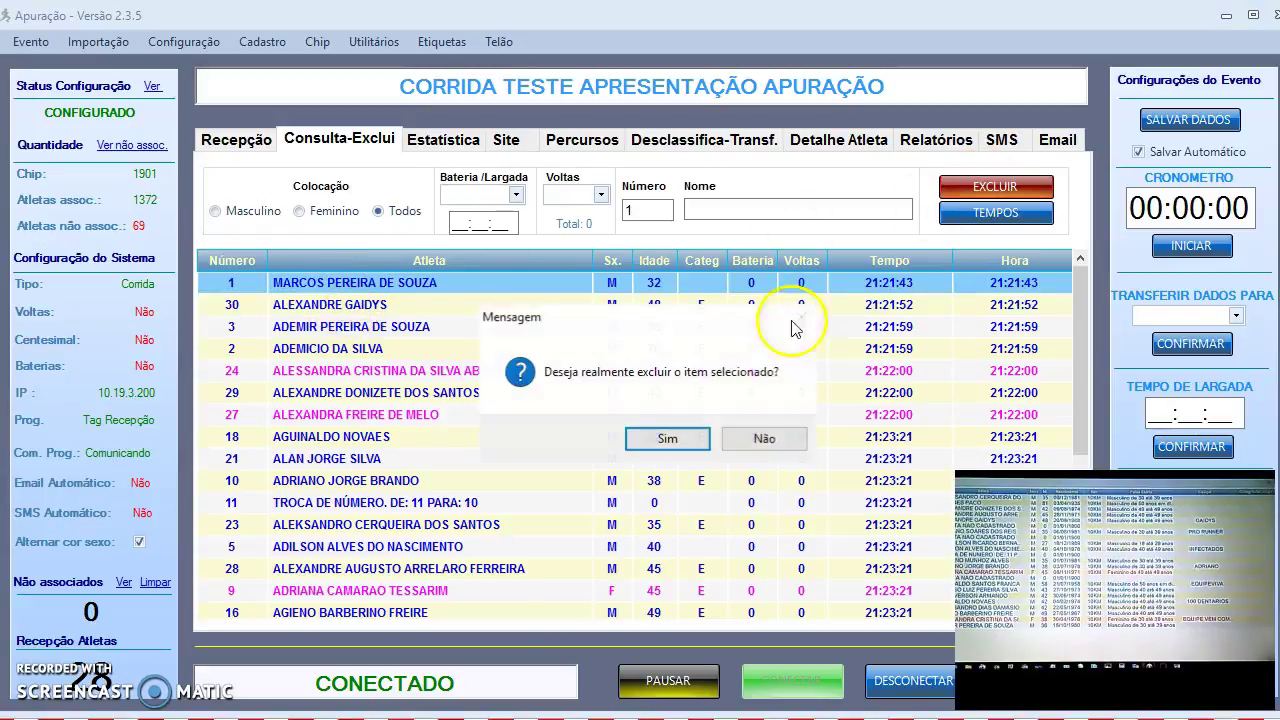
pyautogui.click(692, 440)
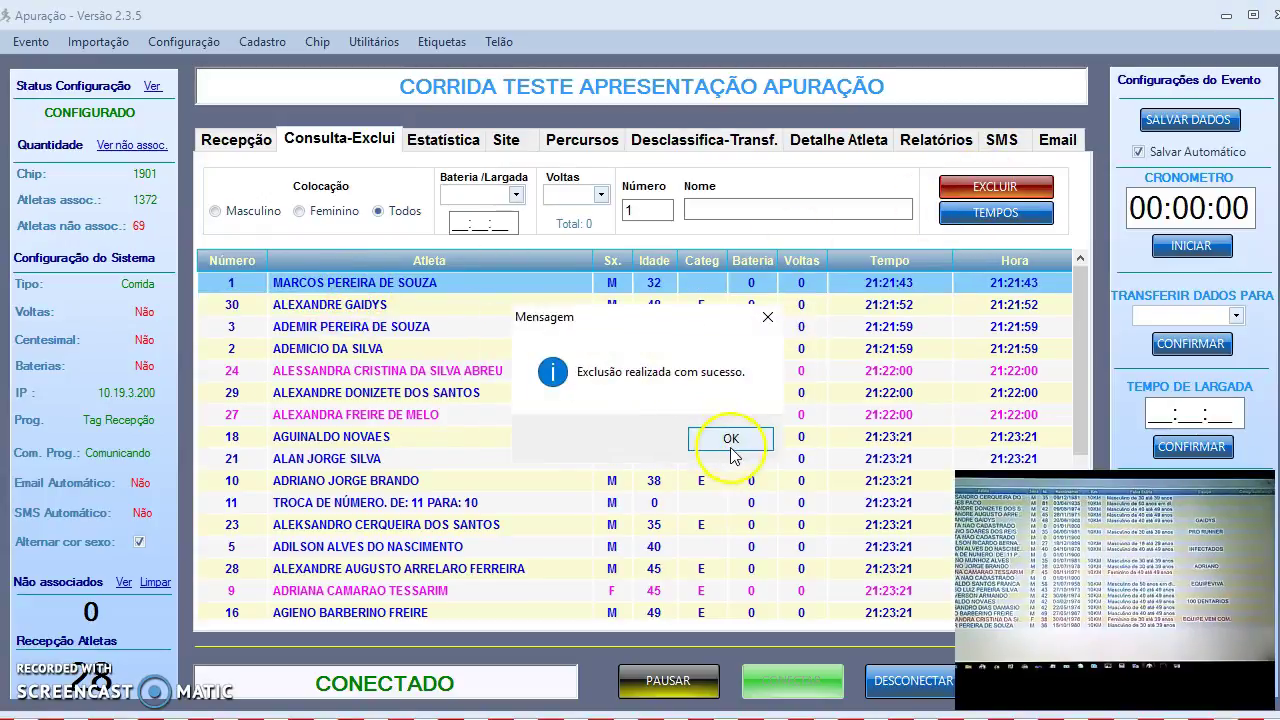
pyautogui.click(737, 446)
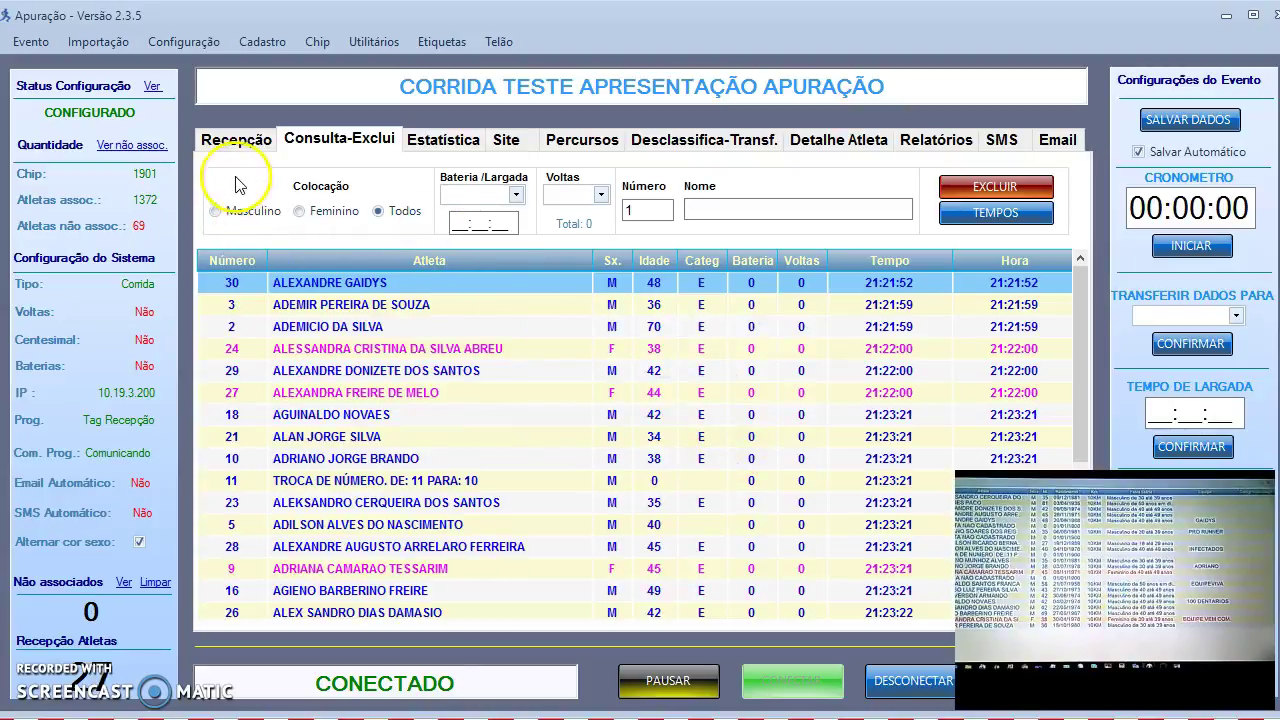
# Check the Recepção and Consulta-Exclui lists for the deletion of athlete number 1.
pyautogui.click(236, 145)
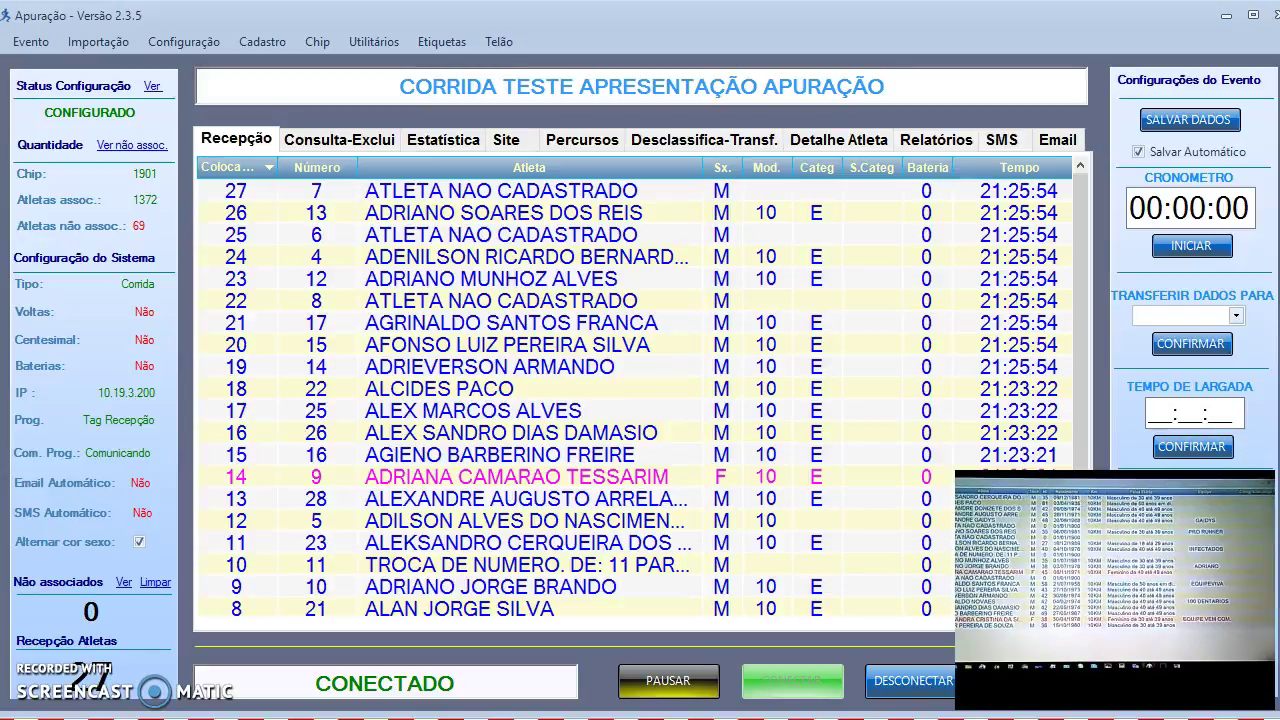
pyautogui.click(297, 145)
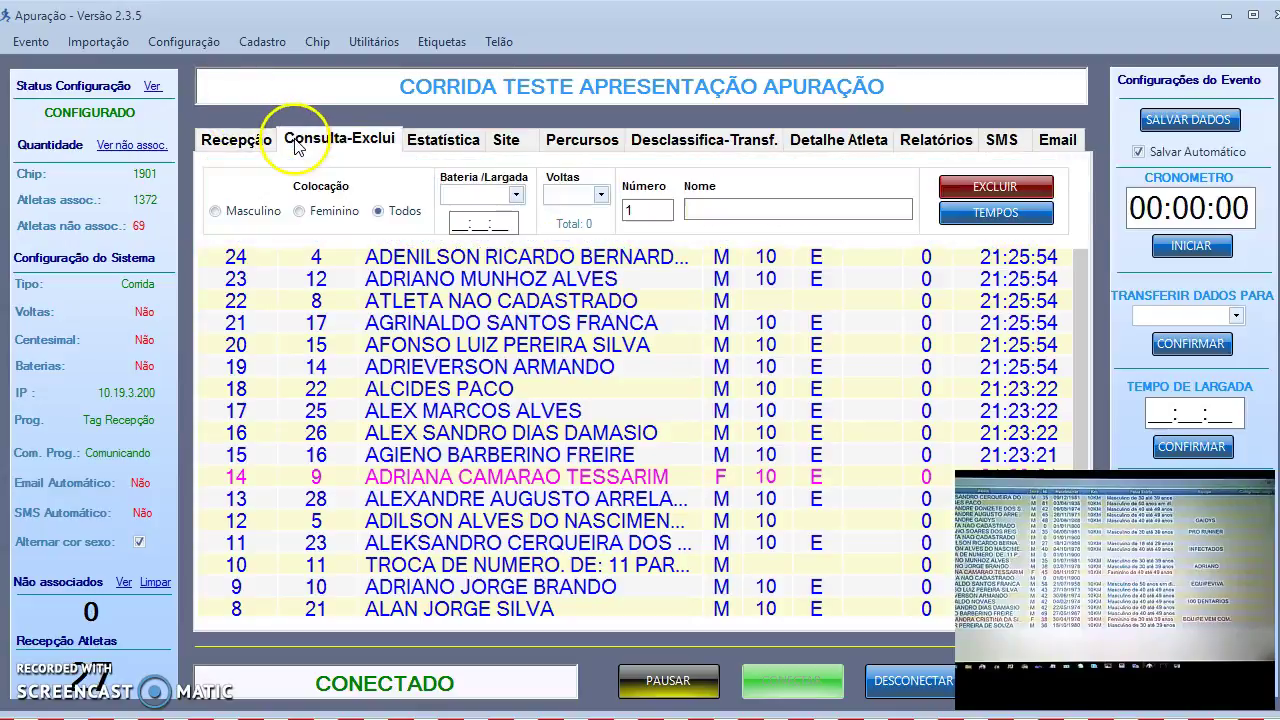
pyautogui.click(243, 150)
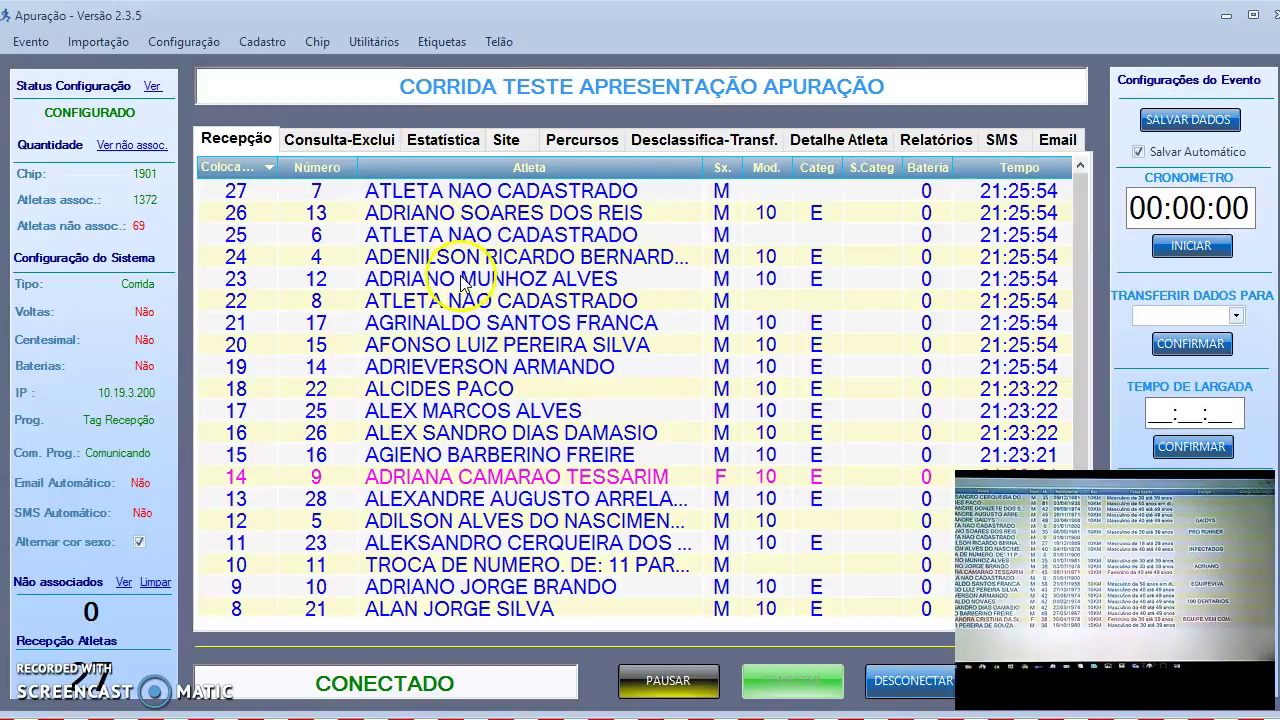
# Load the saved email template Mensagem Atleta in the email sending configuration.
pyautogui.click(168, 48)
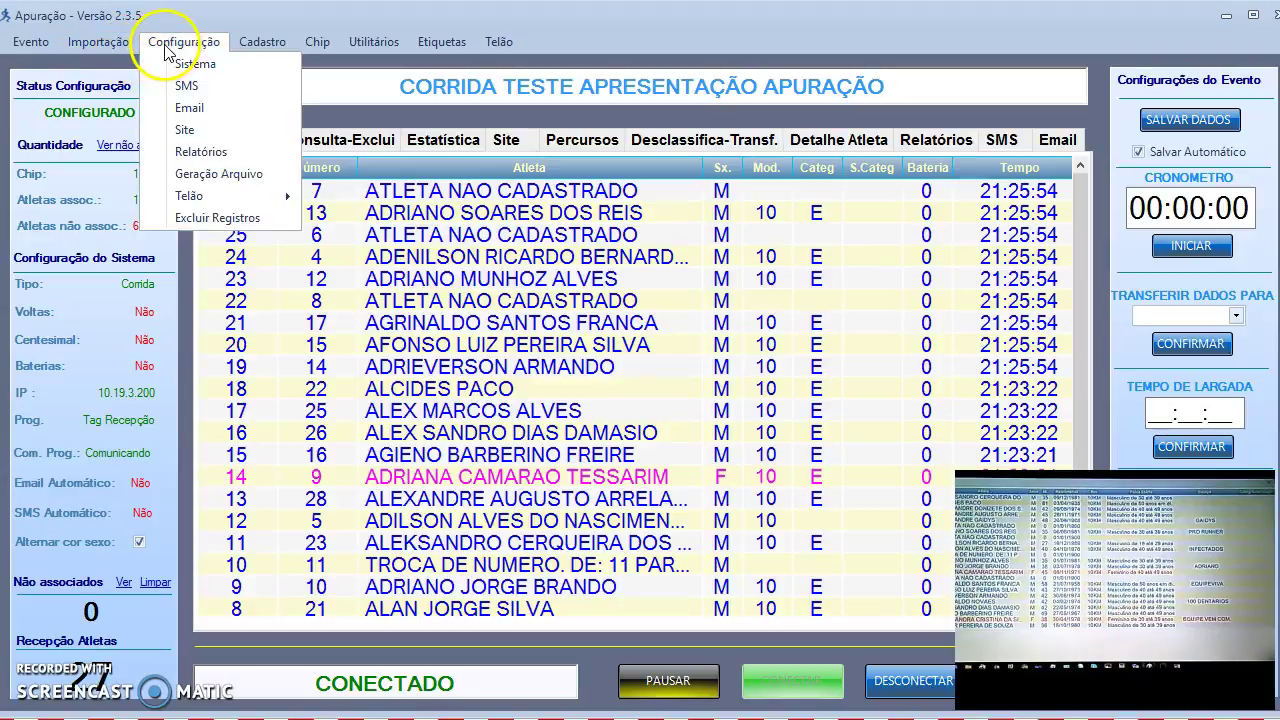
pyautogui.click(185, 106)
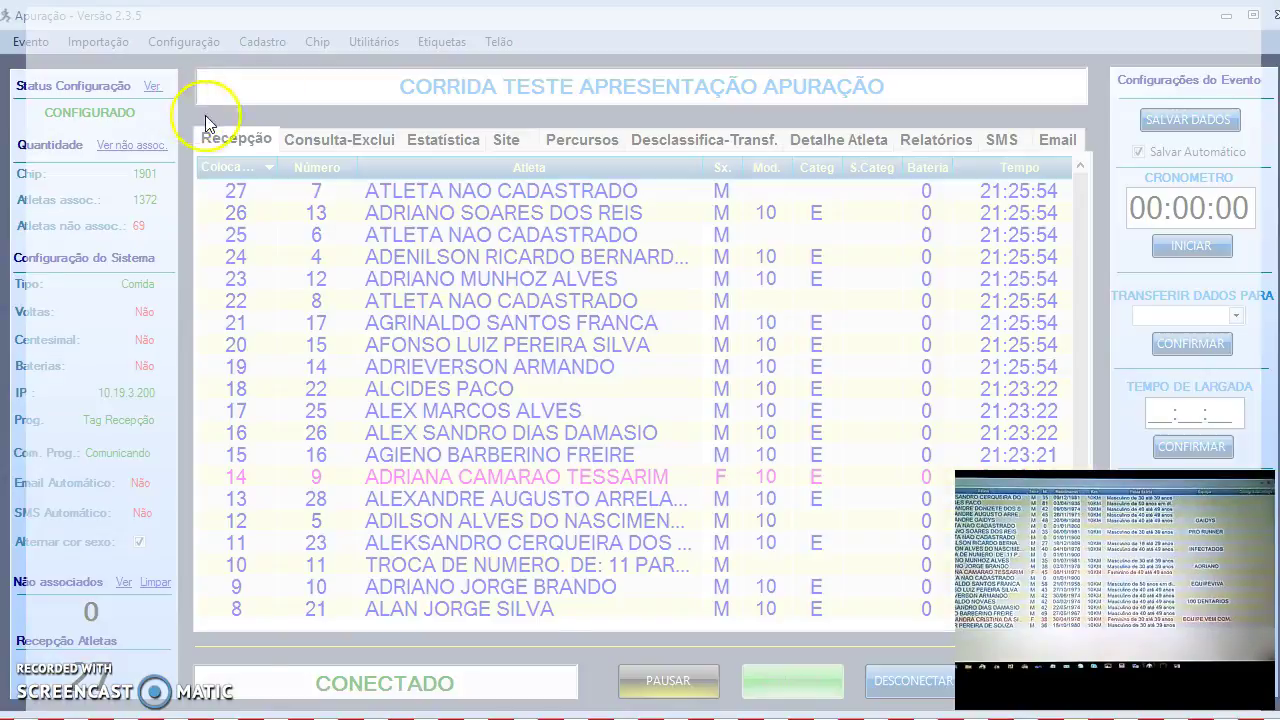
pyautogui.click(300, 72)
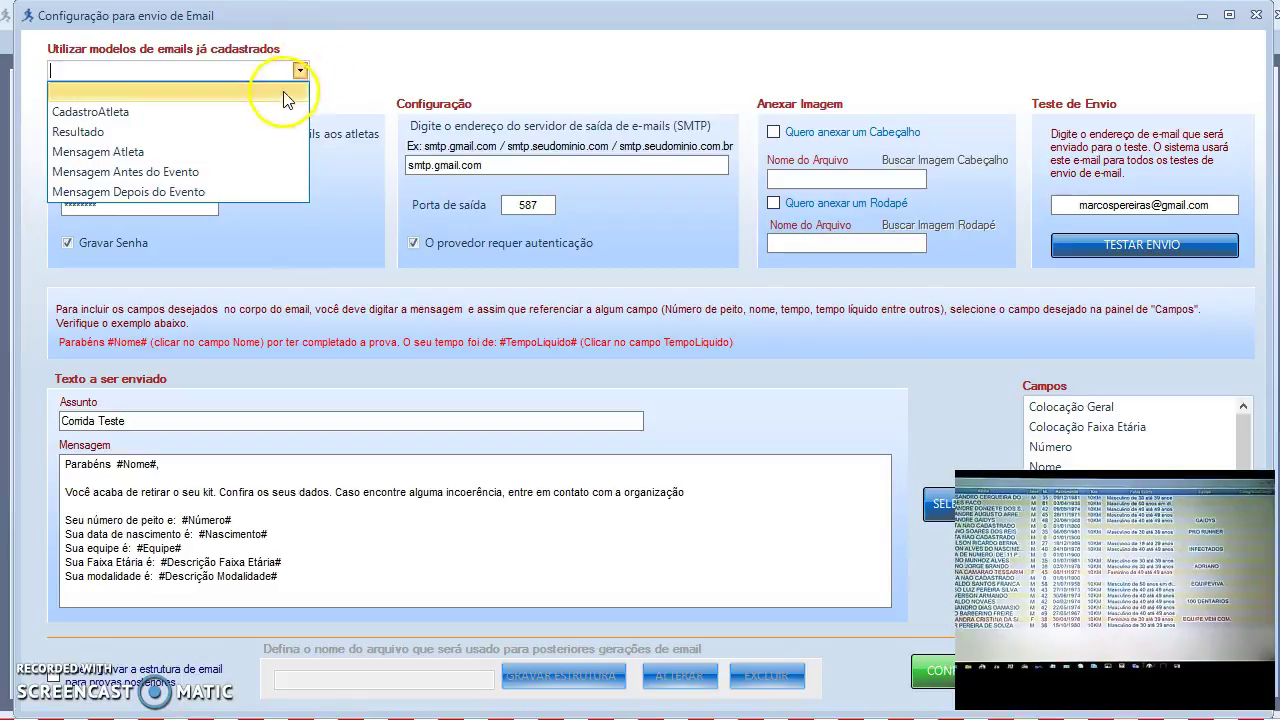
pyautogui.click(203, 152)
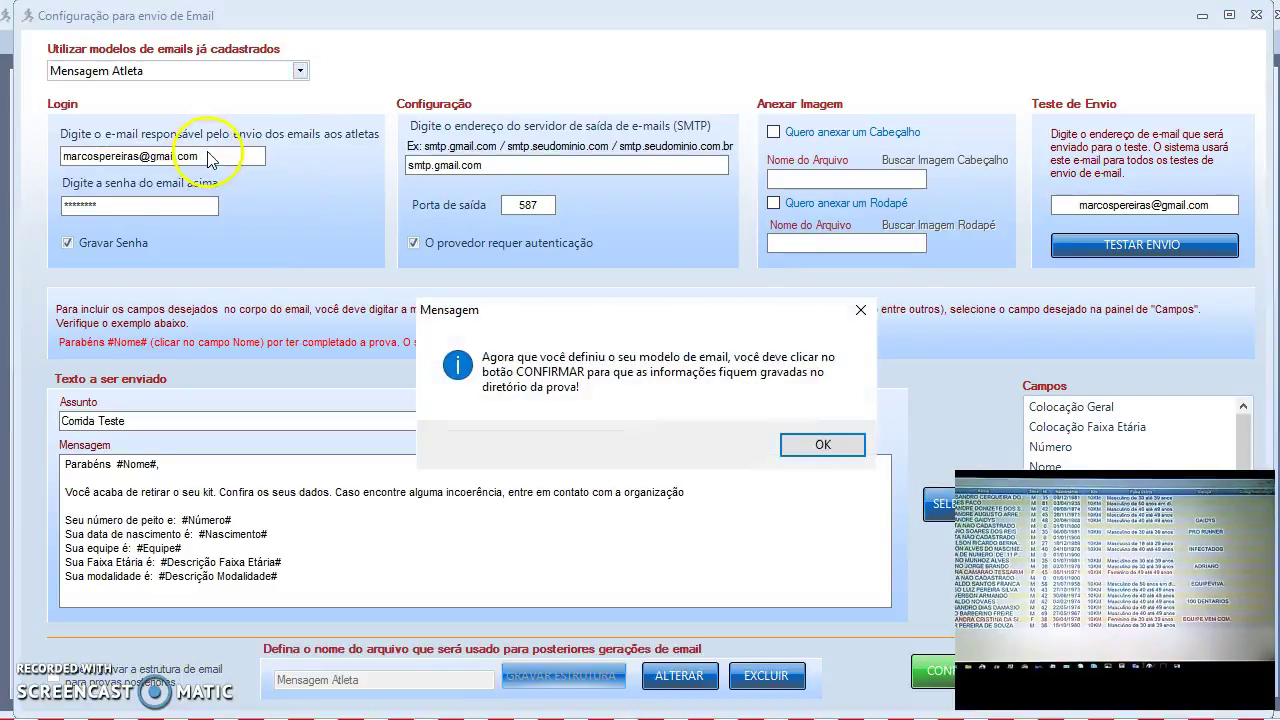
pyautogui.click(820, 444)
pyautogui.click(185, 460)
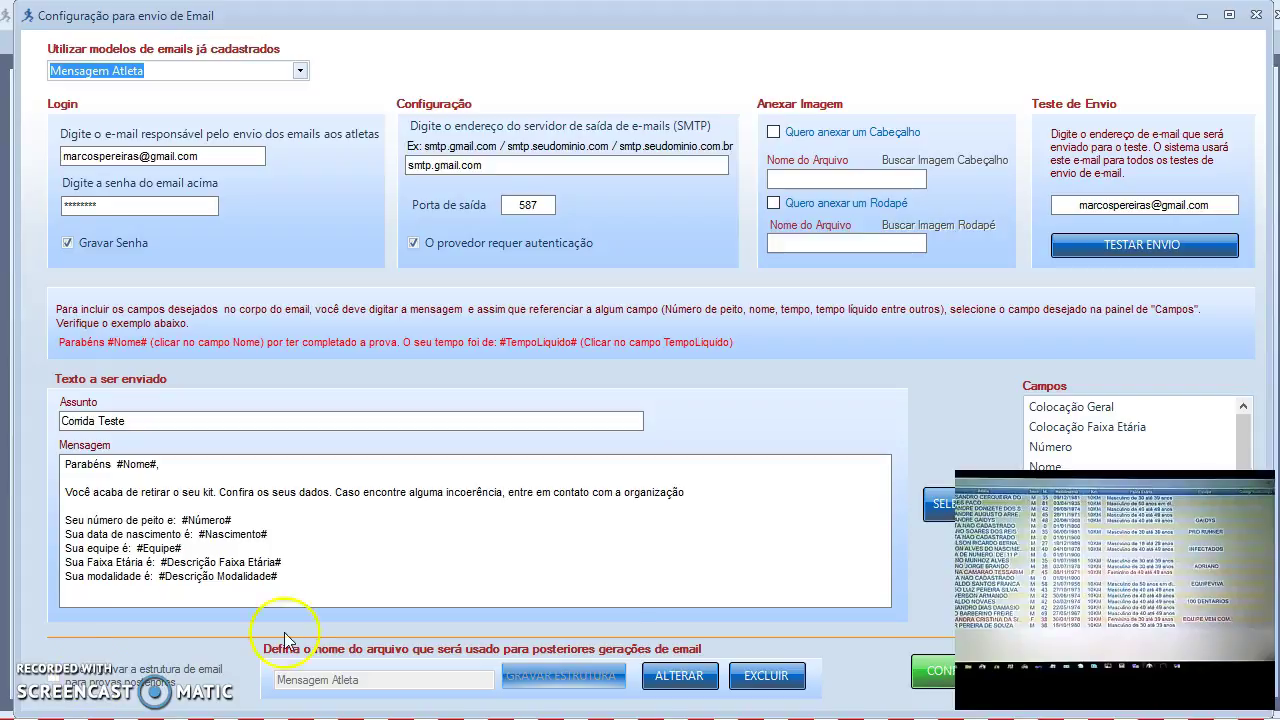
# Save the email configuration, close it and display the event's Email sending page.
pyautogui.click(918, 672)
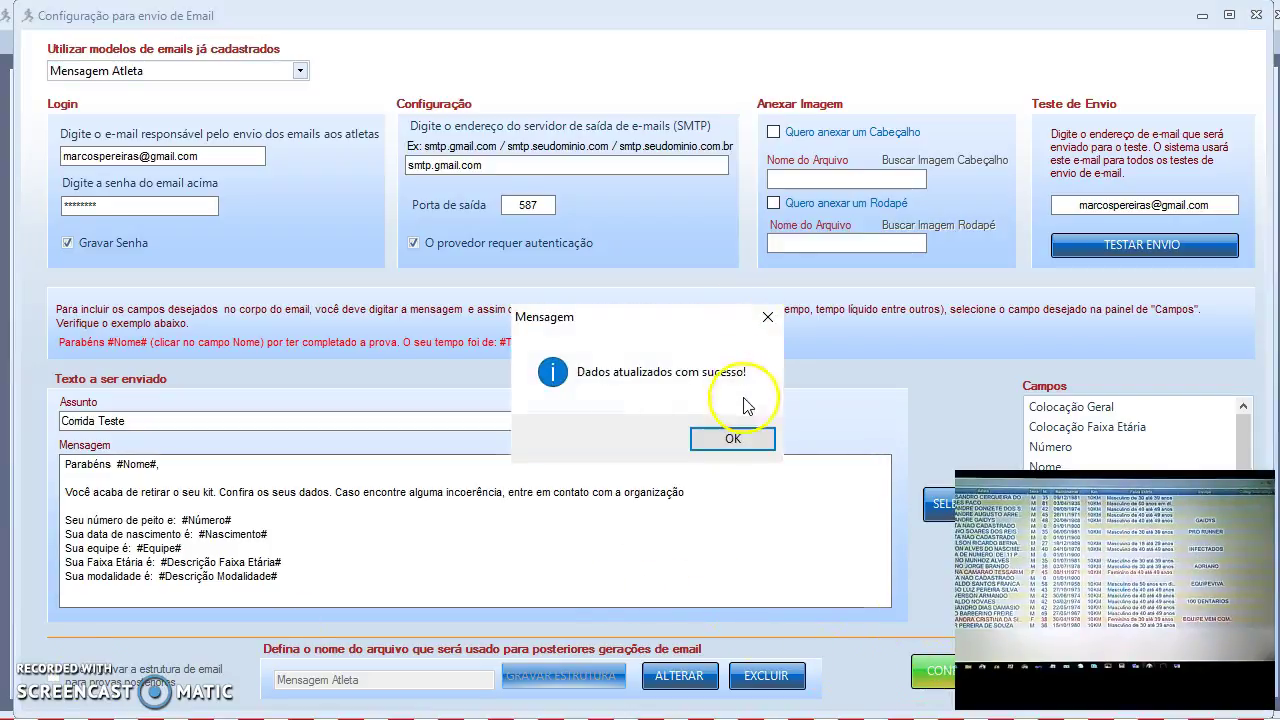
pyautogui.click(742, 437)
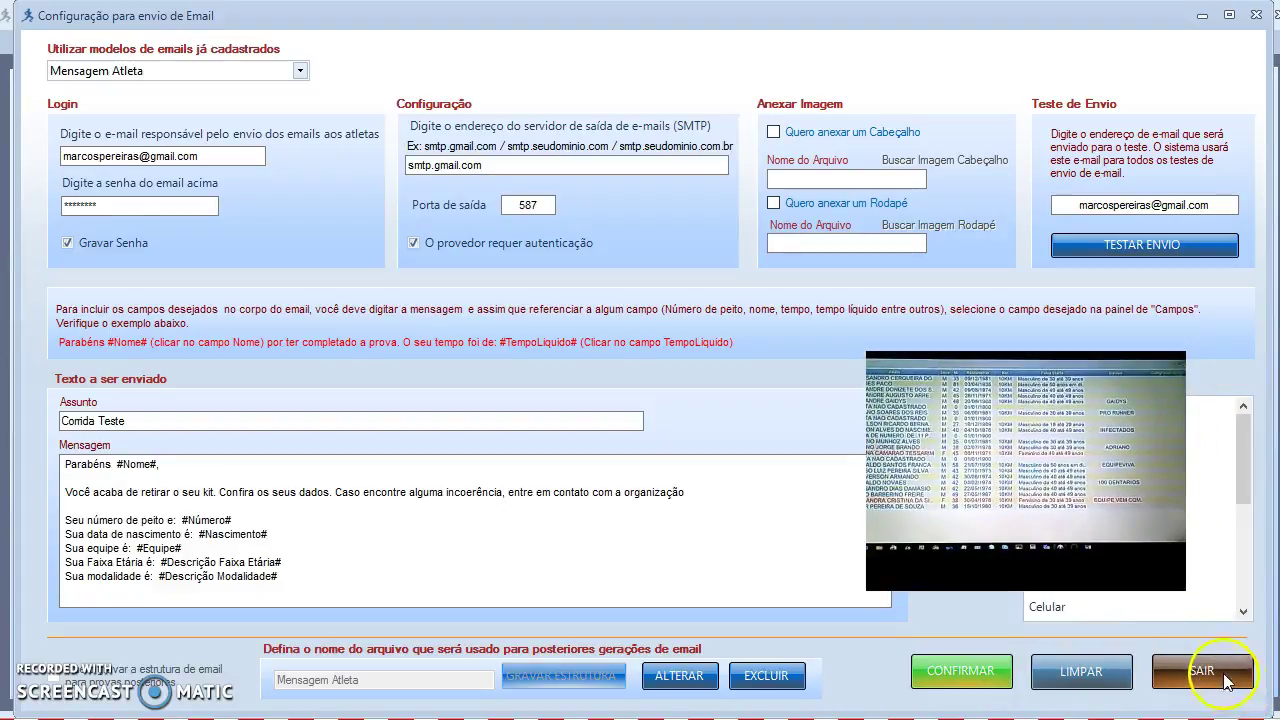
pyautogui.click(1202, 671)
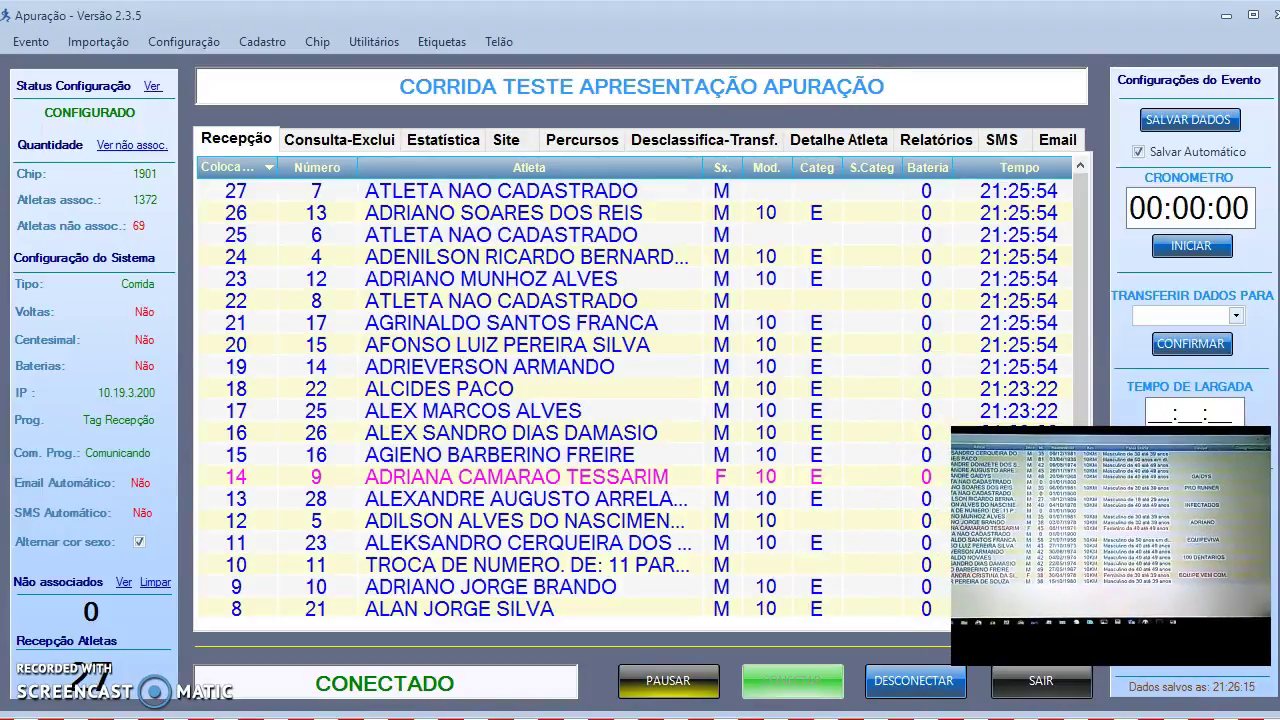
pyautogui.click(1048, 145)
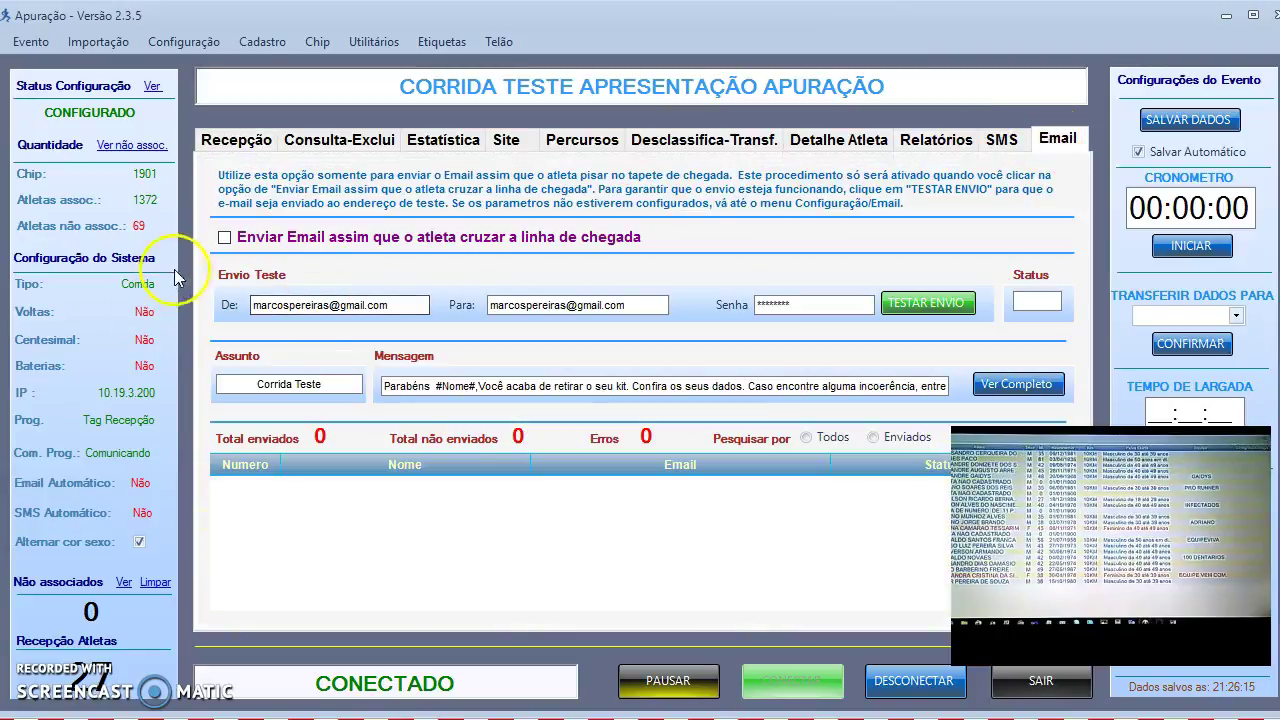
# Try to enable automatic emails at the finish line, and send a test email to verify the sending parameters.
pyautogui.click(224, 238)
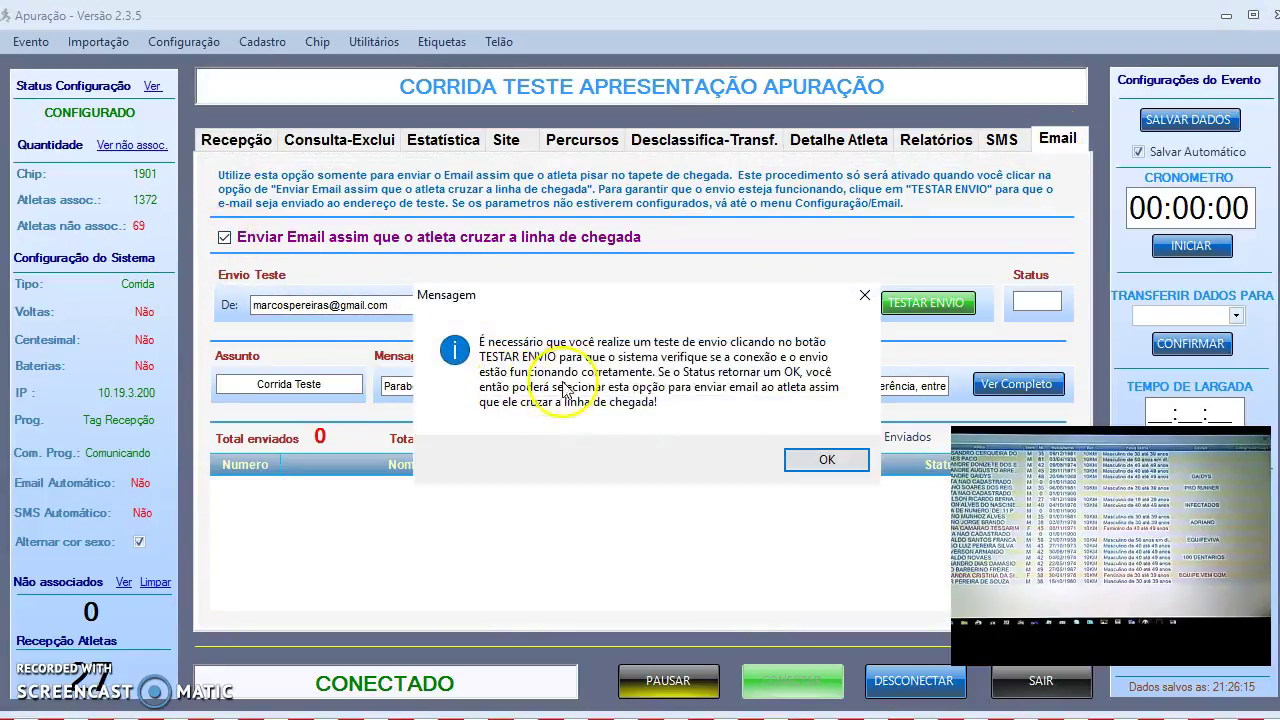
pyautogui.click(804, 459)
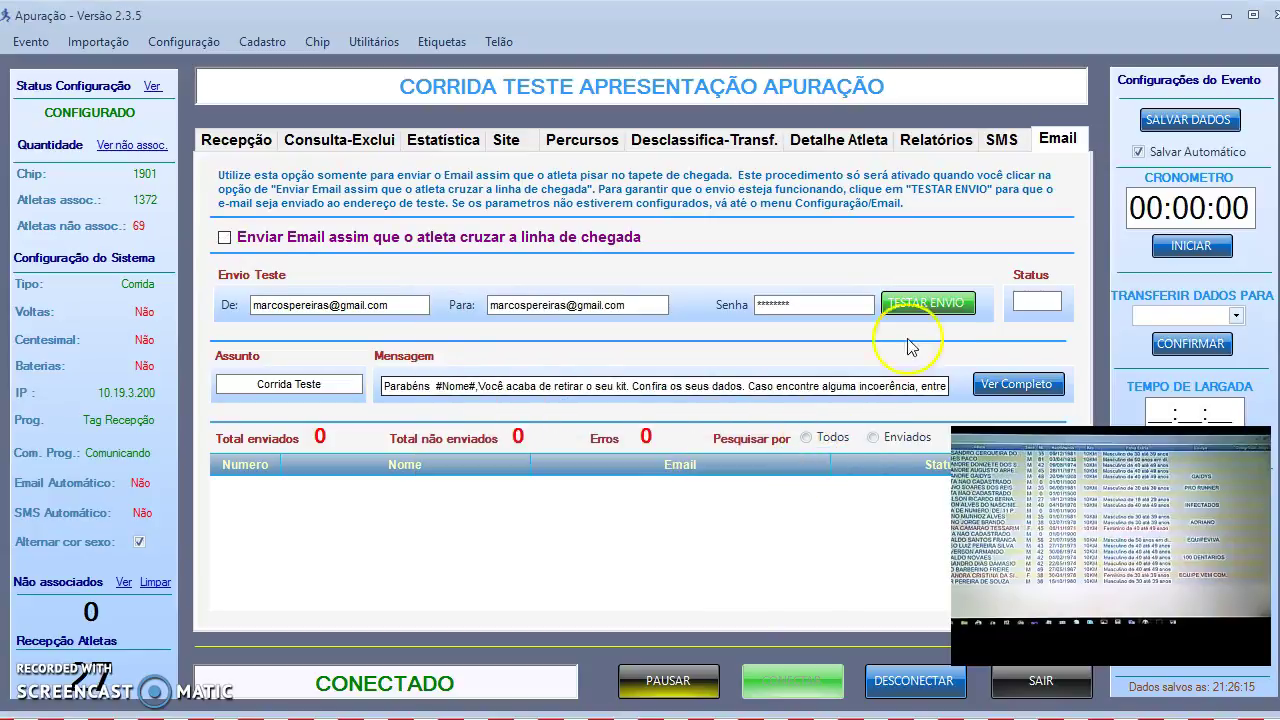
pyautogui.click(925, 309)
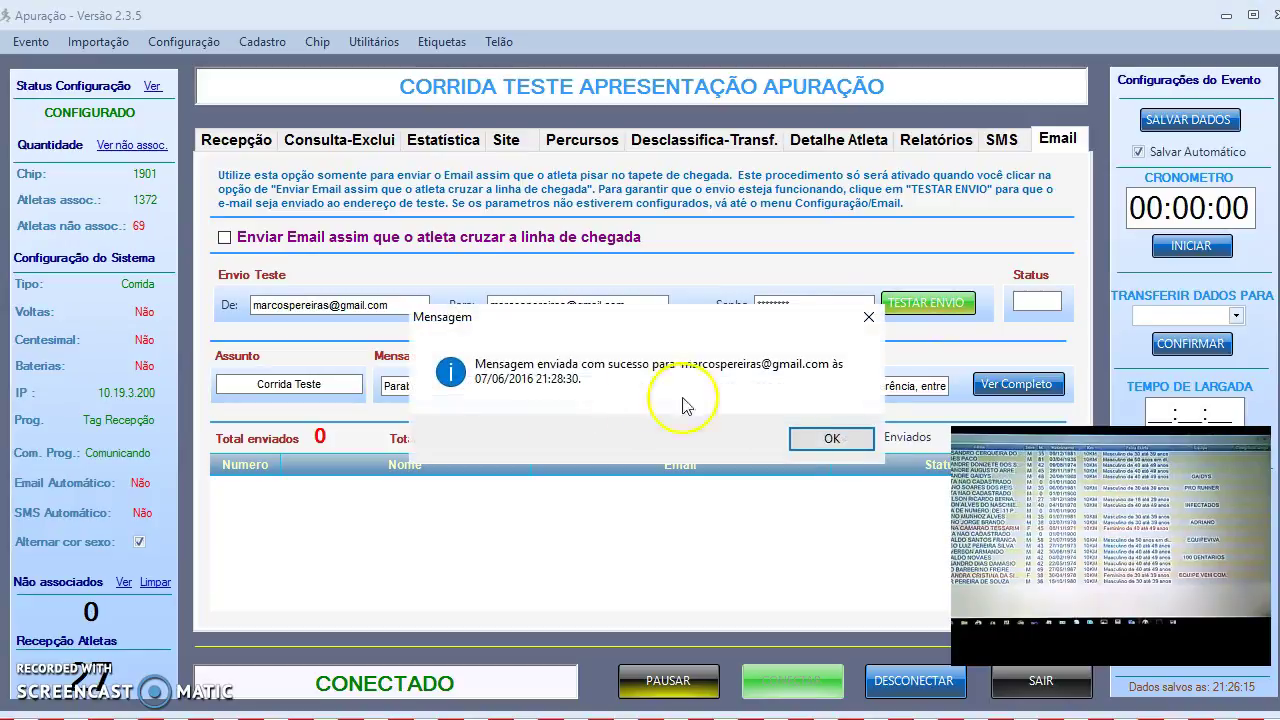
pyautogui.click(828, 440)
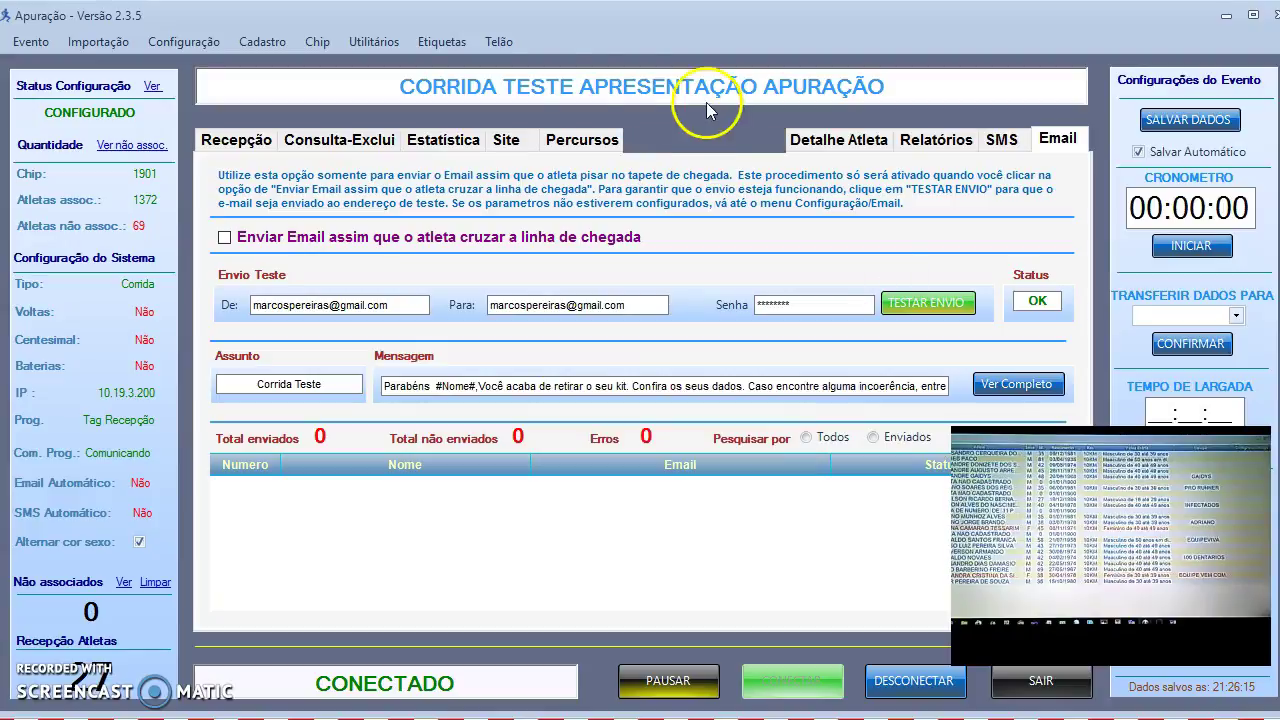
# Review the registered athletes list, close it and check the Recepção list for the reading of athlete number 1.
pyautogui.click(262, 42)
pyautogui.click(266, 50)
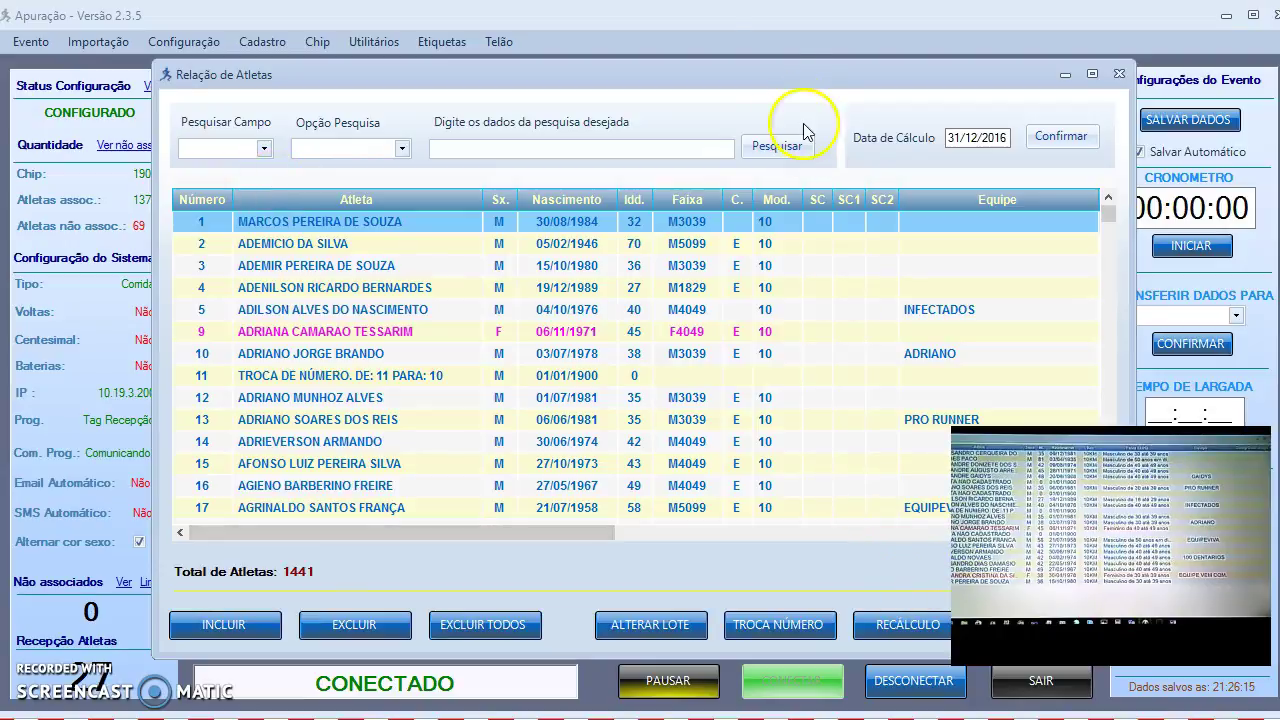
pyautogui.moveTo(767, 71); pyautogui.dragTo(622, 68)
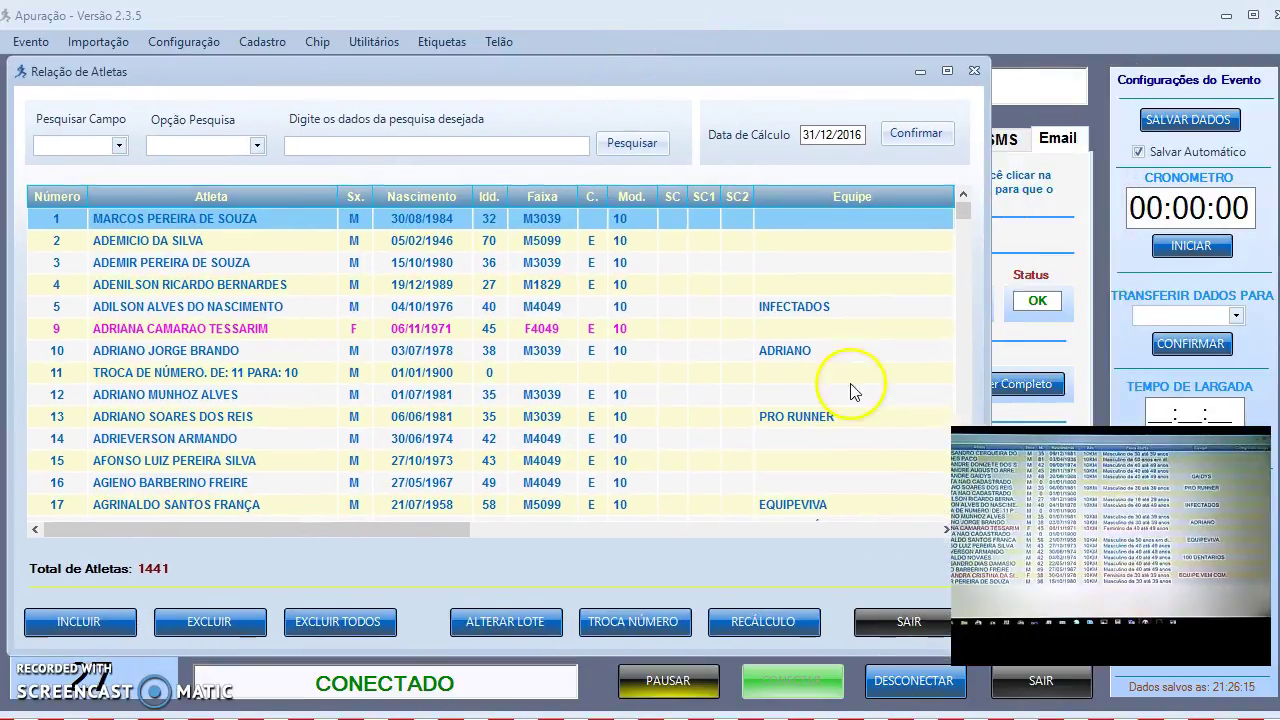
pyautogui.click(887, 619)
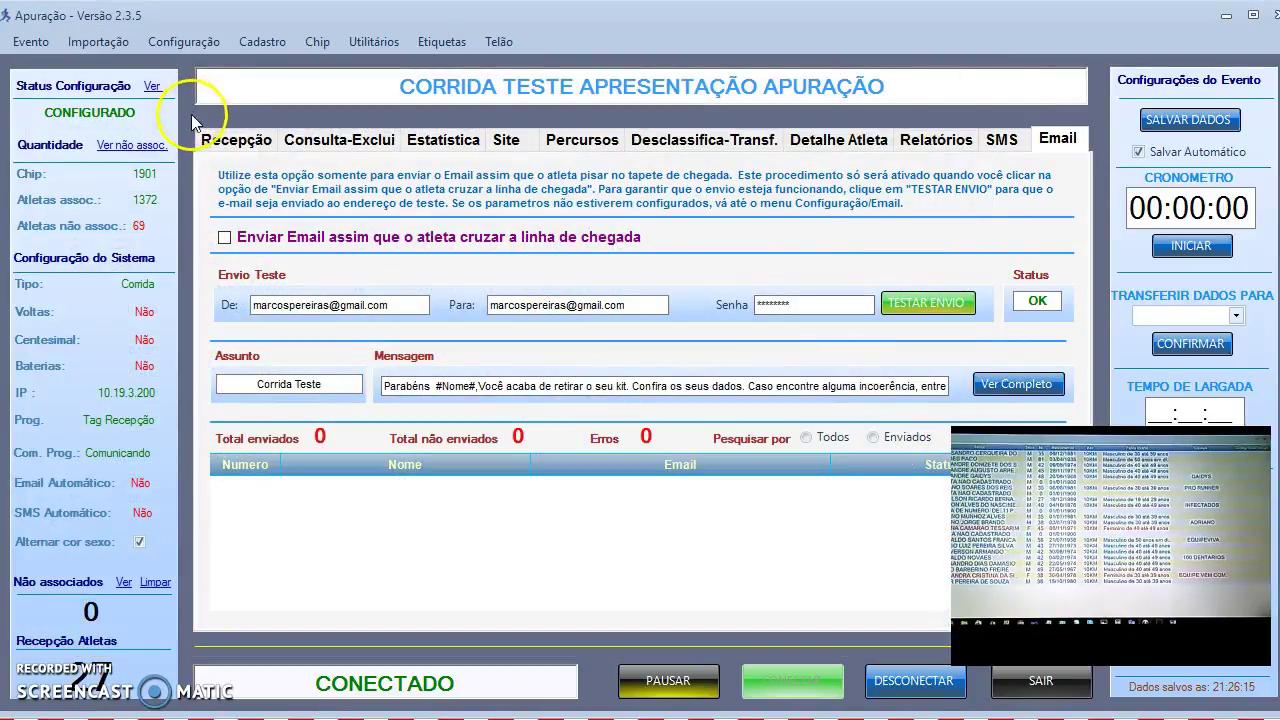
pyautogui.click(222, 142)
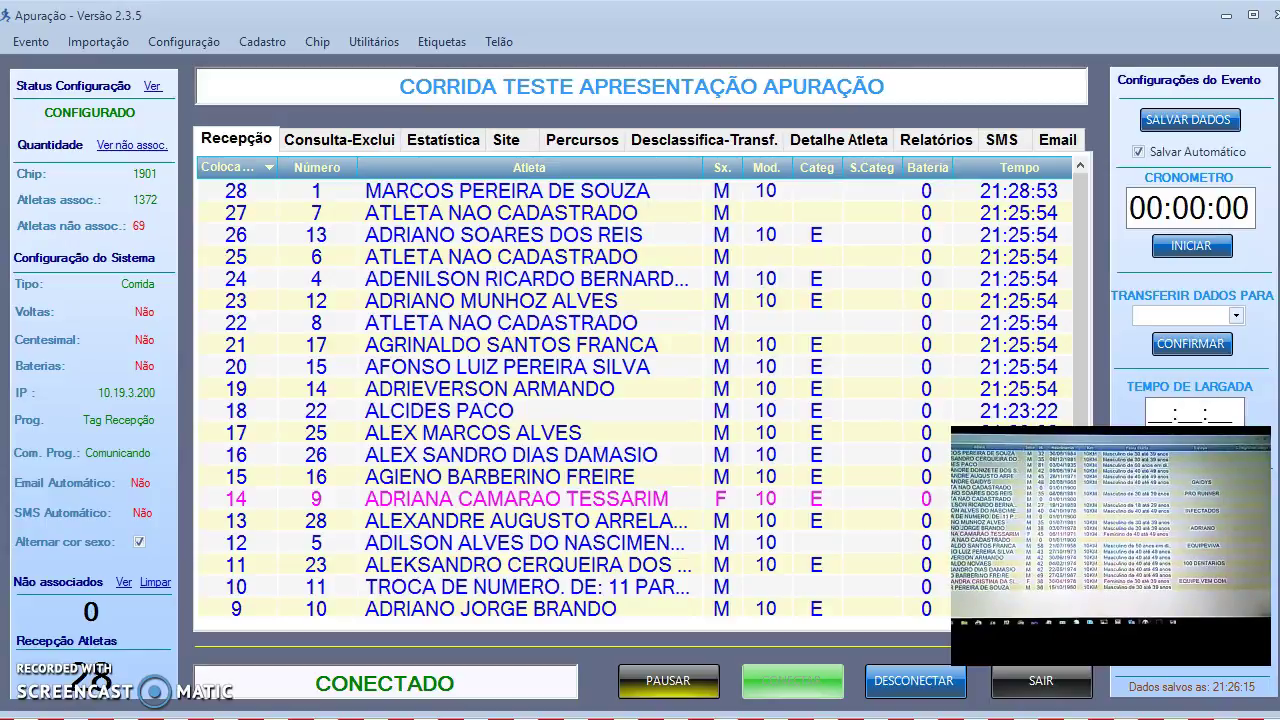
# Enable automatic email sending as soon as an athlete crosses the finish line and acknowledge the message.
pyautogui.click(1055, 142)
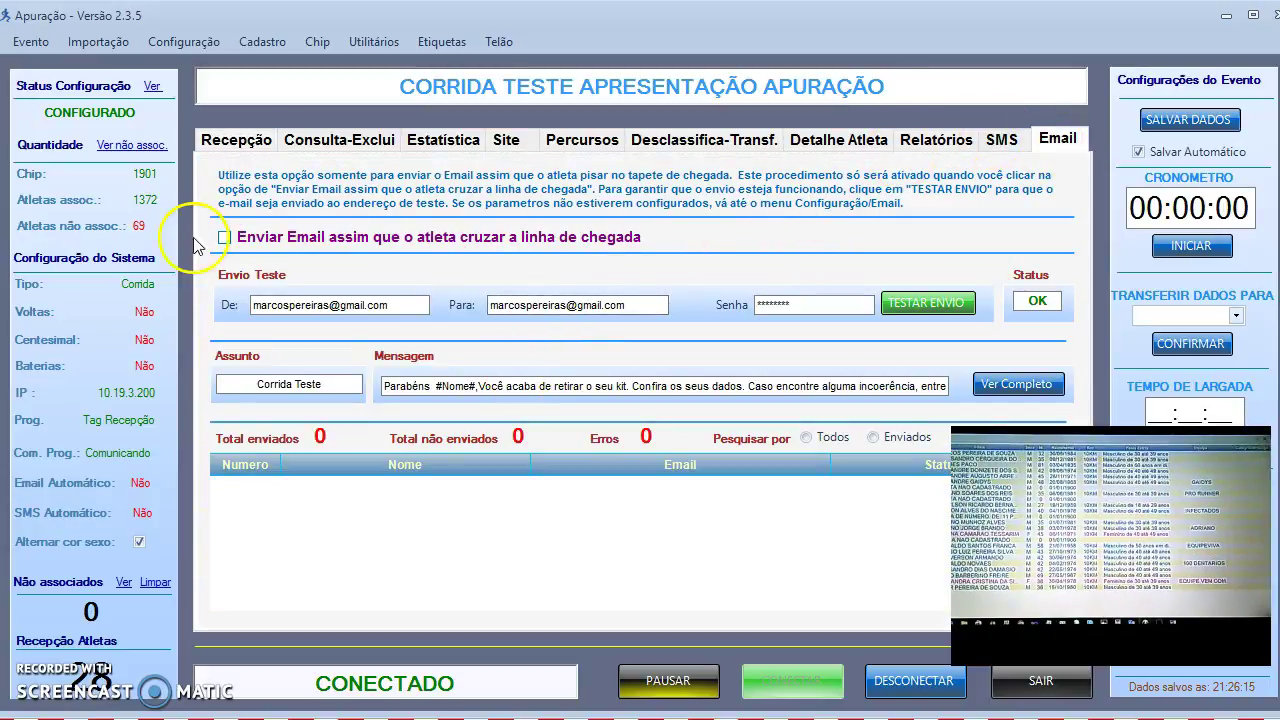
pyautogui.click(224, 240)
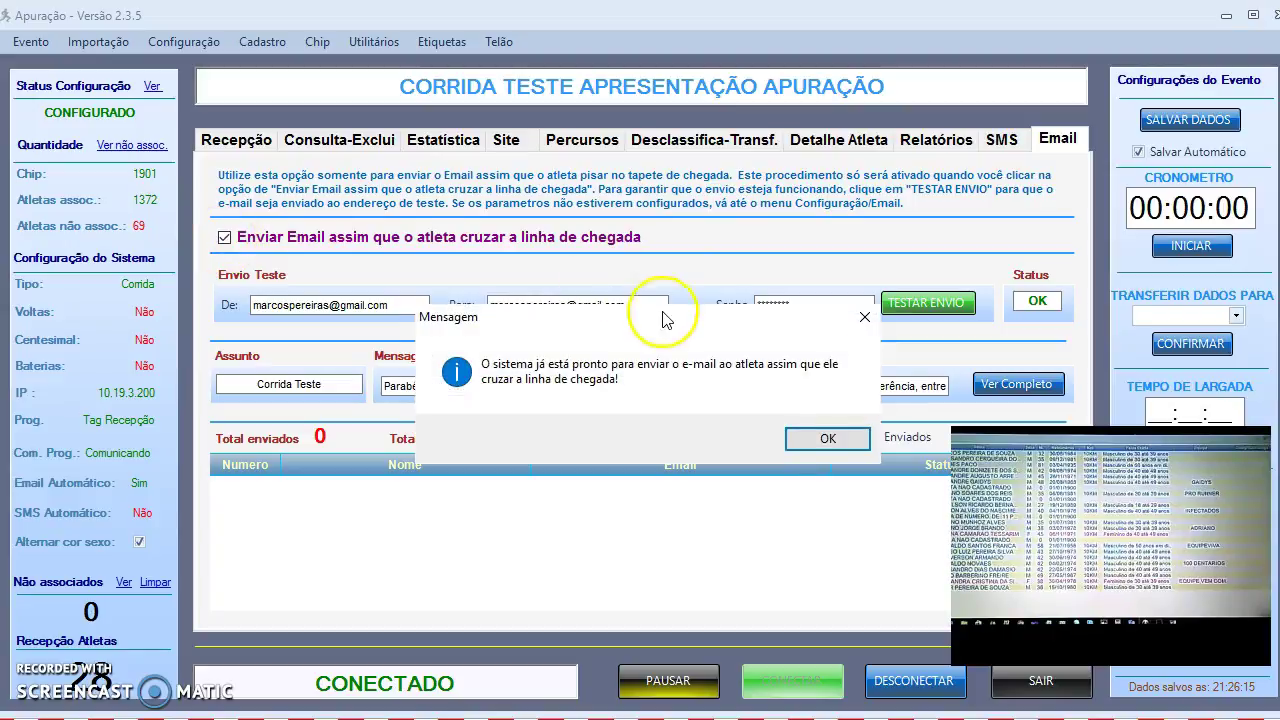
pyautogui.click(828, 440)
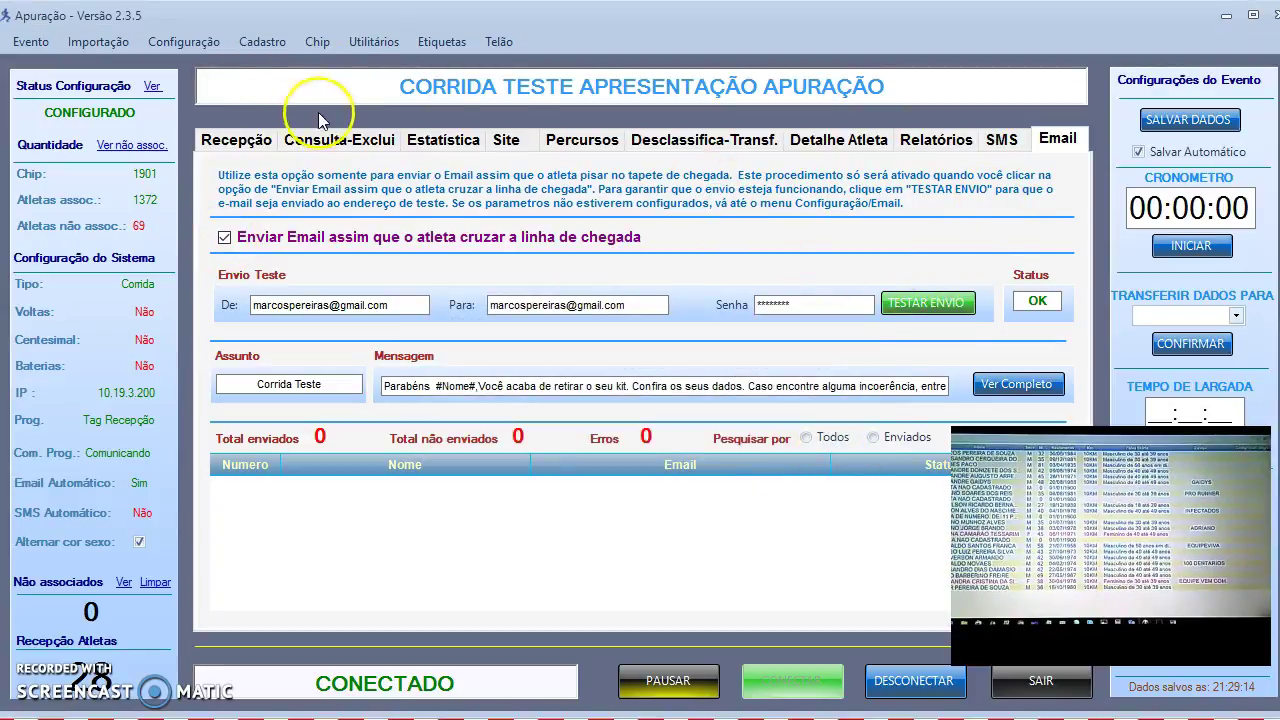
# Find athlete number 1 in Consulta-Exclui, delete the record and confirm the deletion.
pyautogui.click(345, 138)
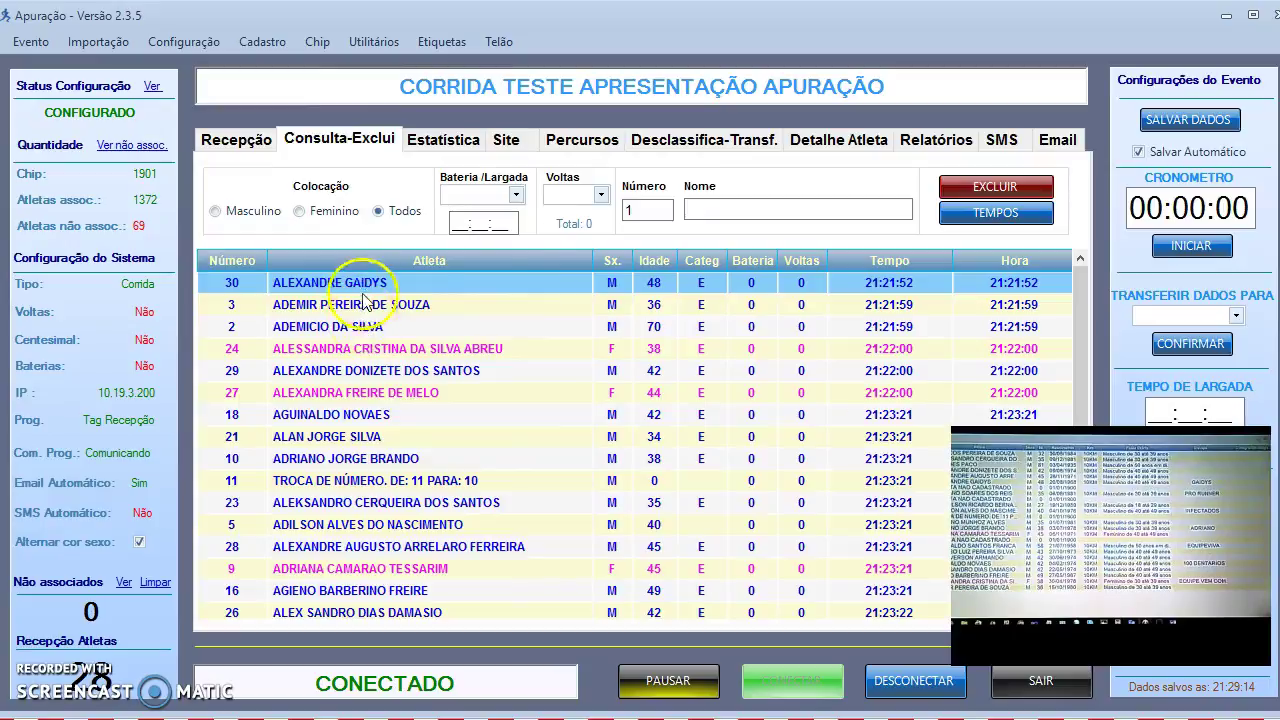
pyautogui.click(651, 215)
pyautogui.write('1')
pyautogui.press('Return')
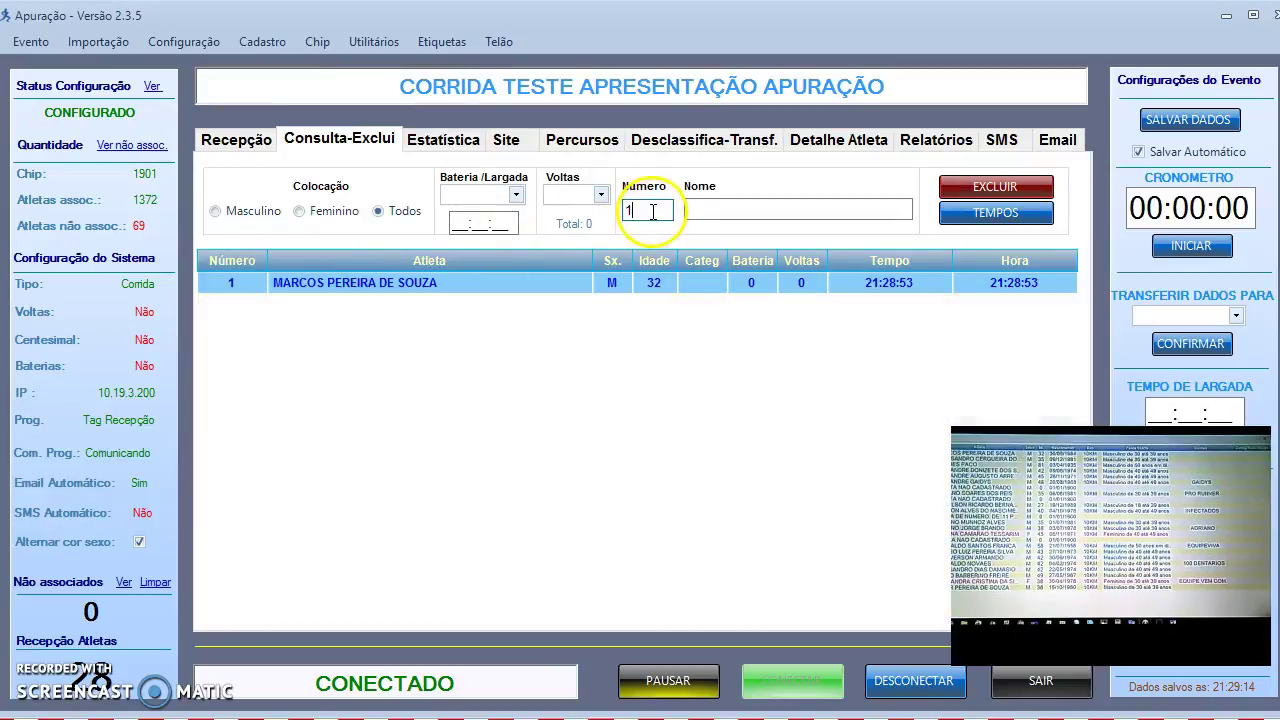
pyautogui.click(1025, 193)
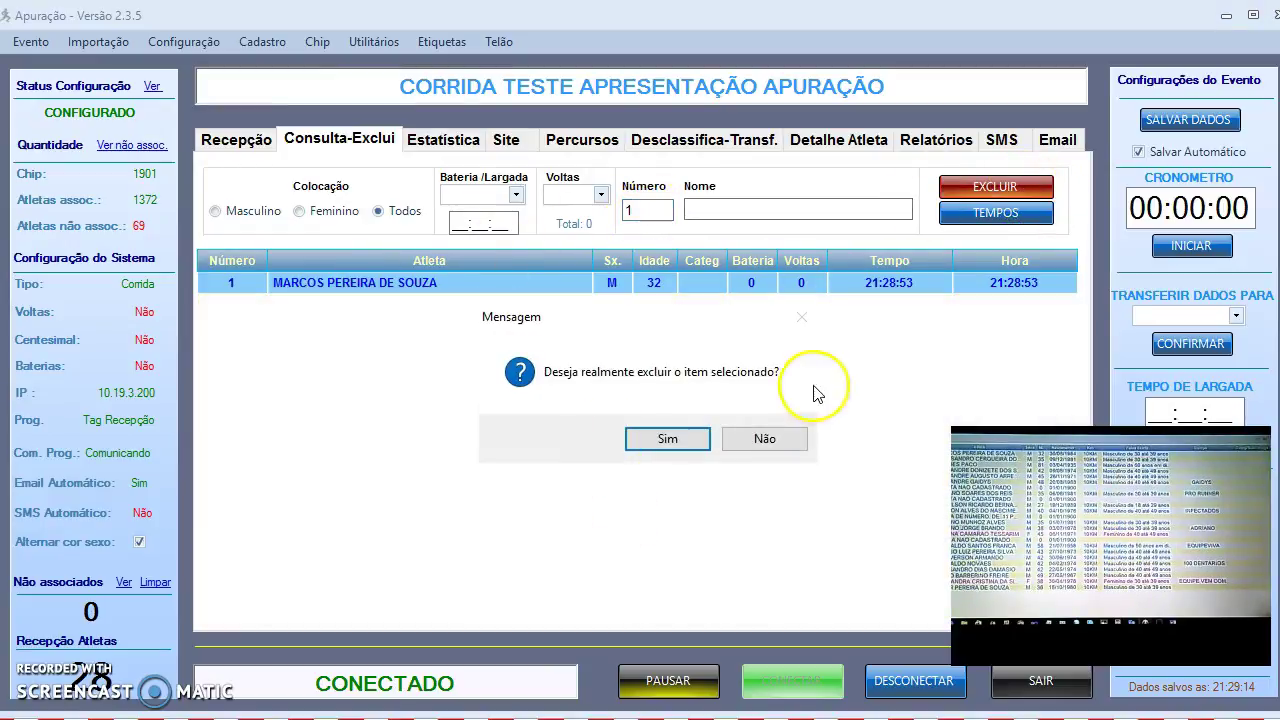
pyautogui.click(686, 440)
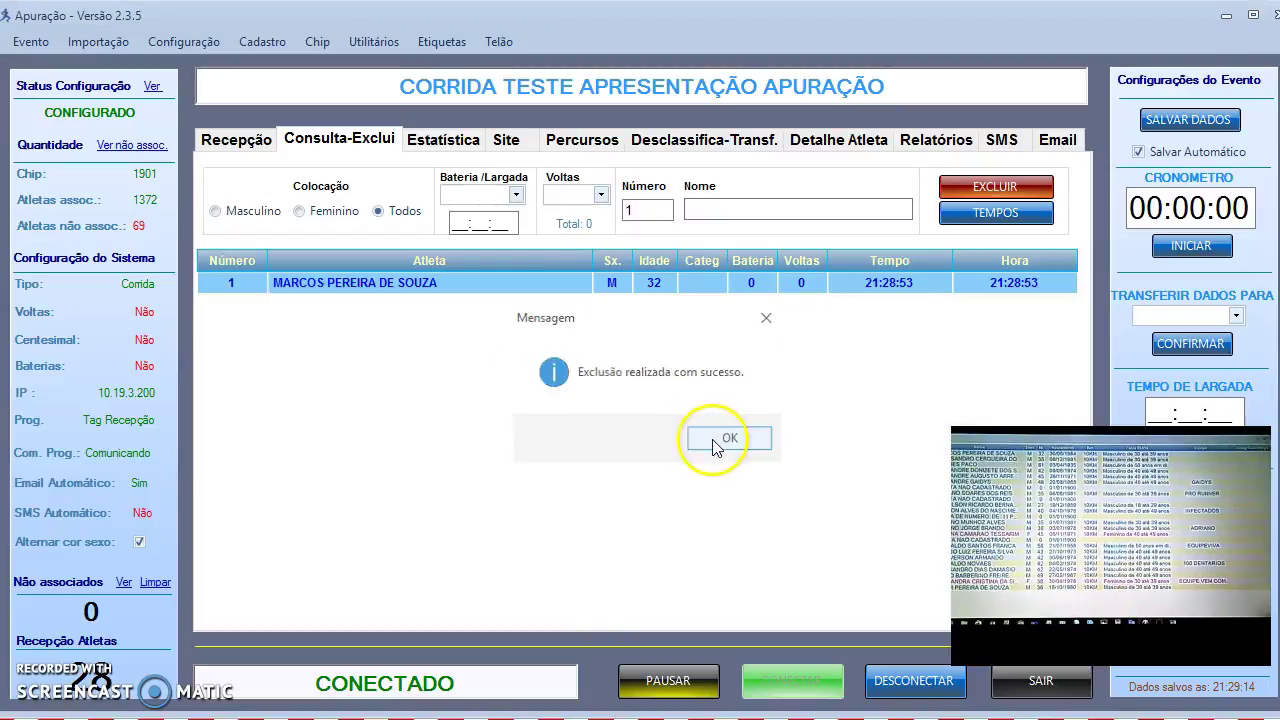
pyautogui.click(800, 437)
# Check that athlete number 1 is gone from Recepção and Consulta-Exclui, and view the Email page.
pyautogui.click(237, 142)
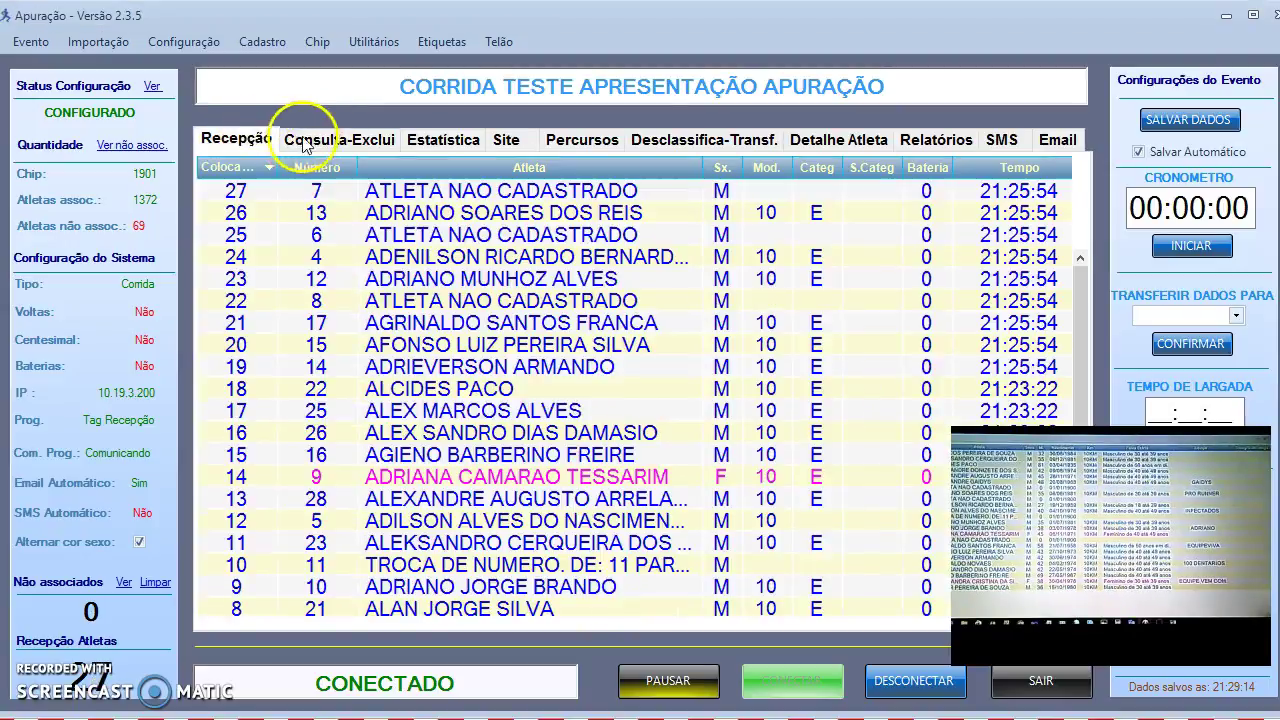
pyautogui.click(316, 143)
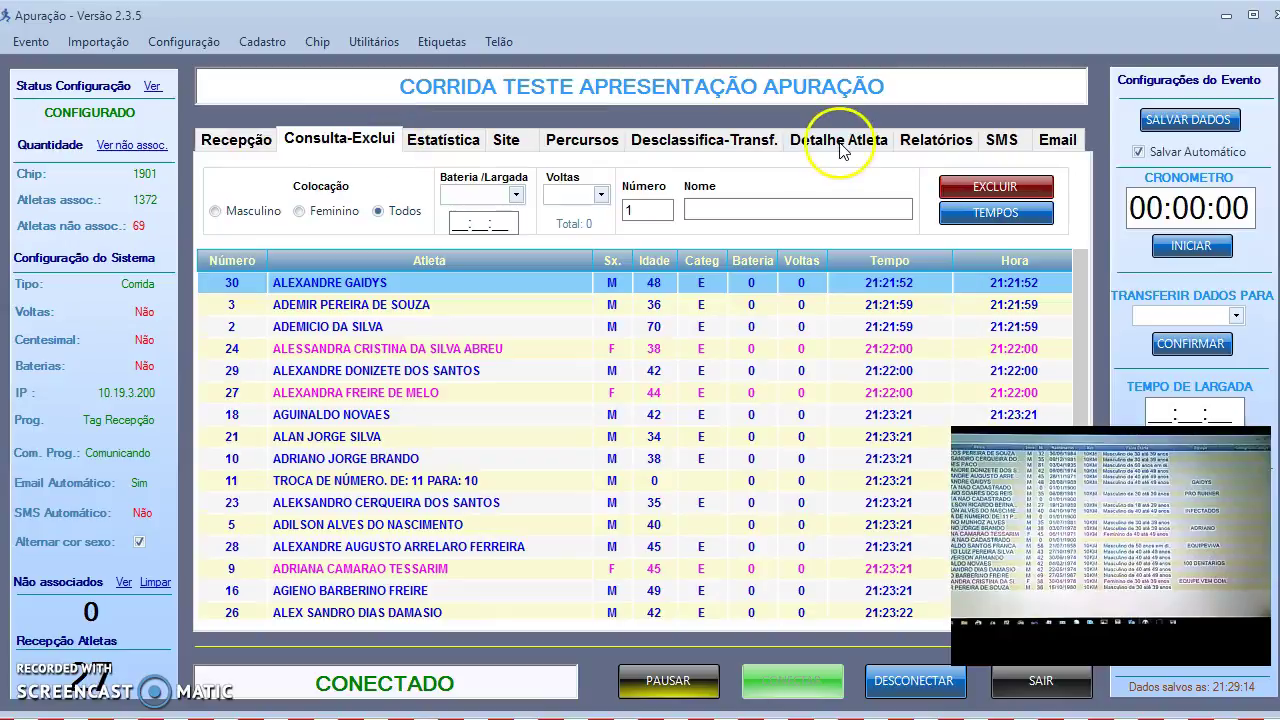
pyautogui.click(1056, 141)
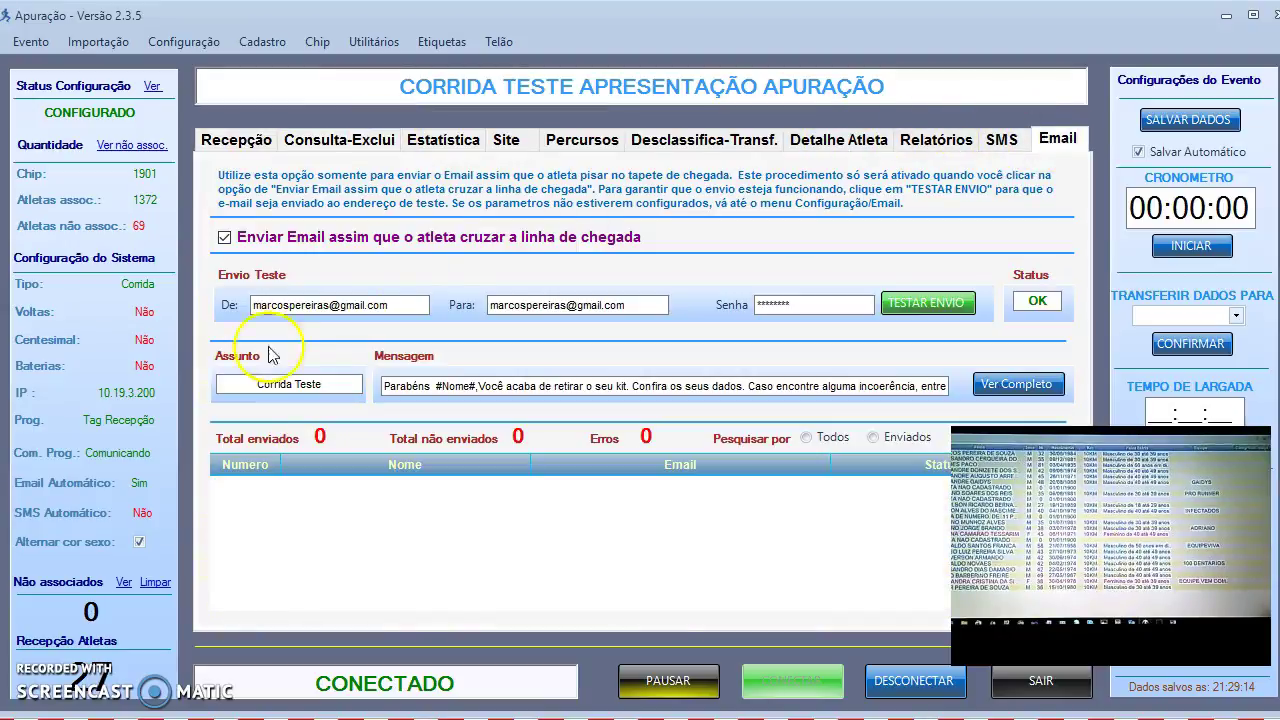
# Check Recepção for a new reading of athlete number 1, and review the email sending log and the SMS page.
pyautogui.click(232, 142)
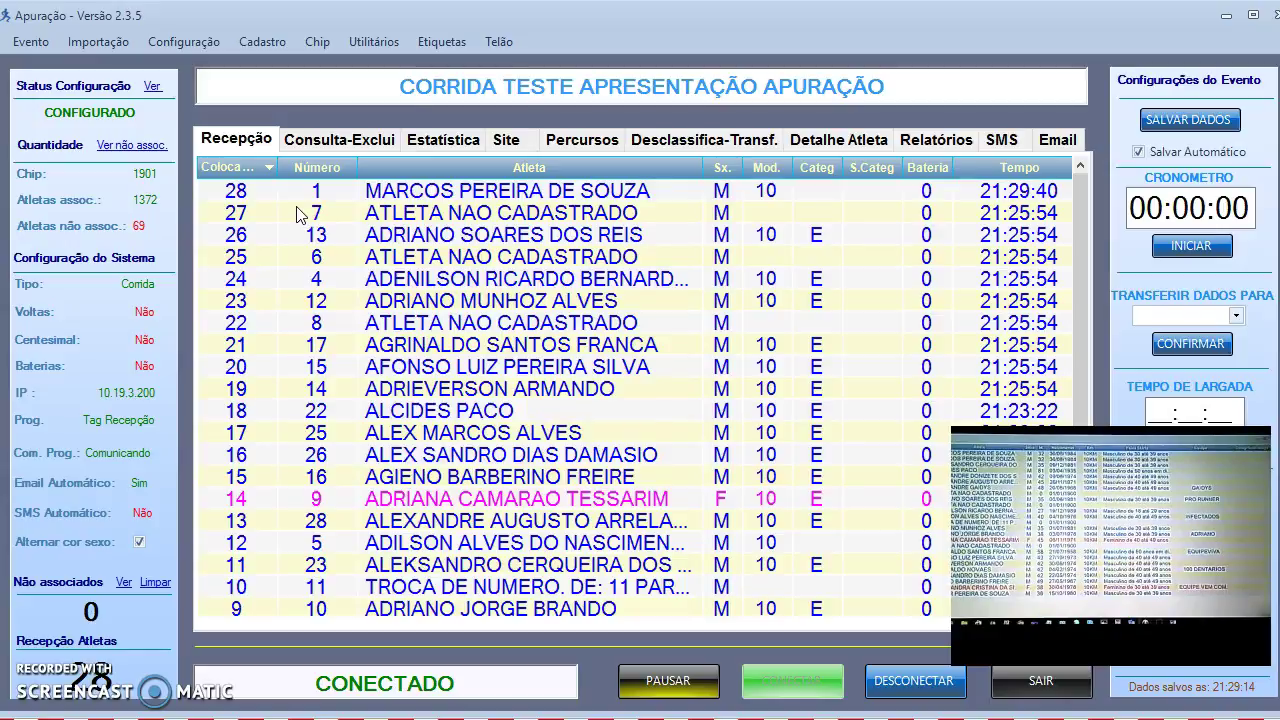
pyautogui.click(1045, 142)
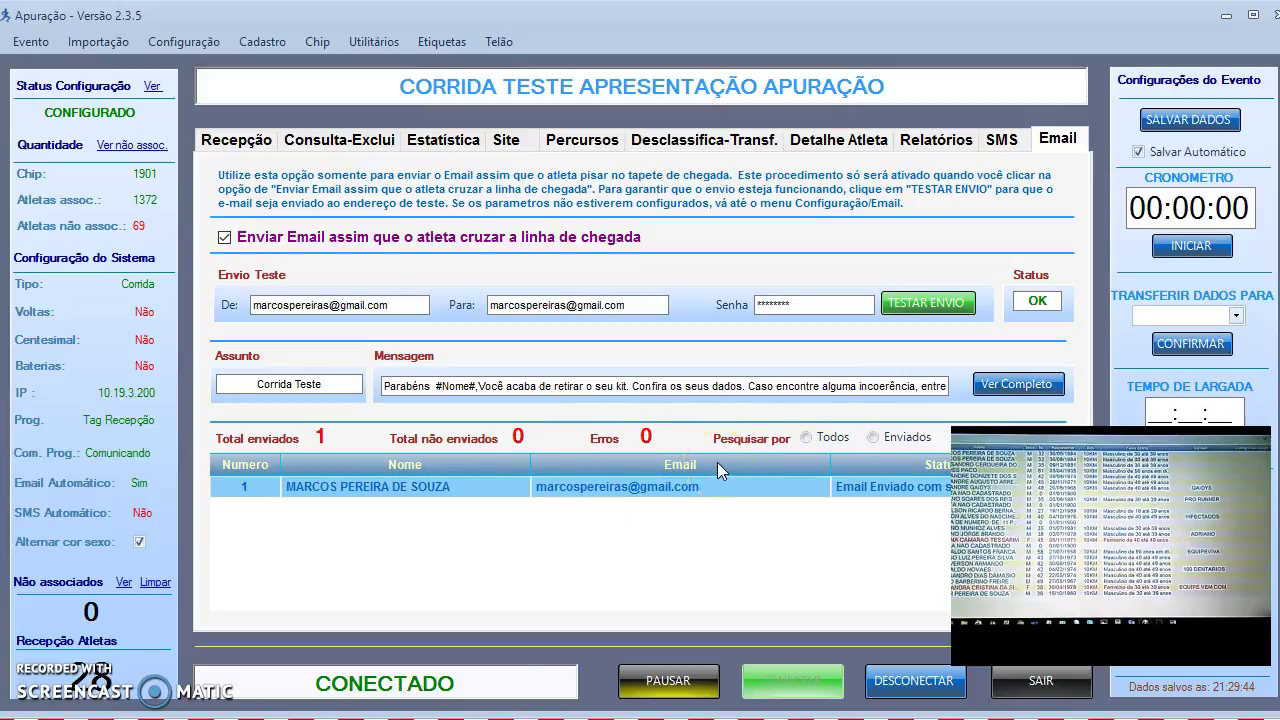
pyautogui.click(995, 150)
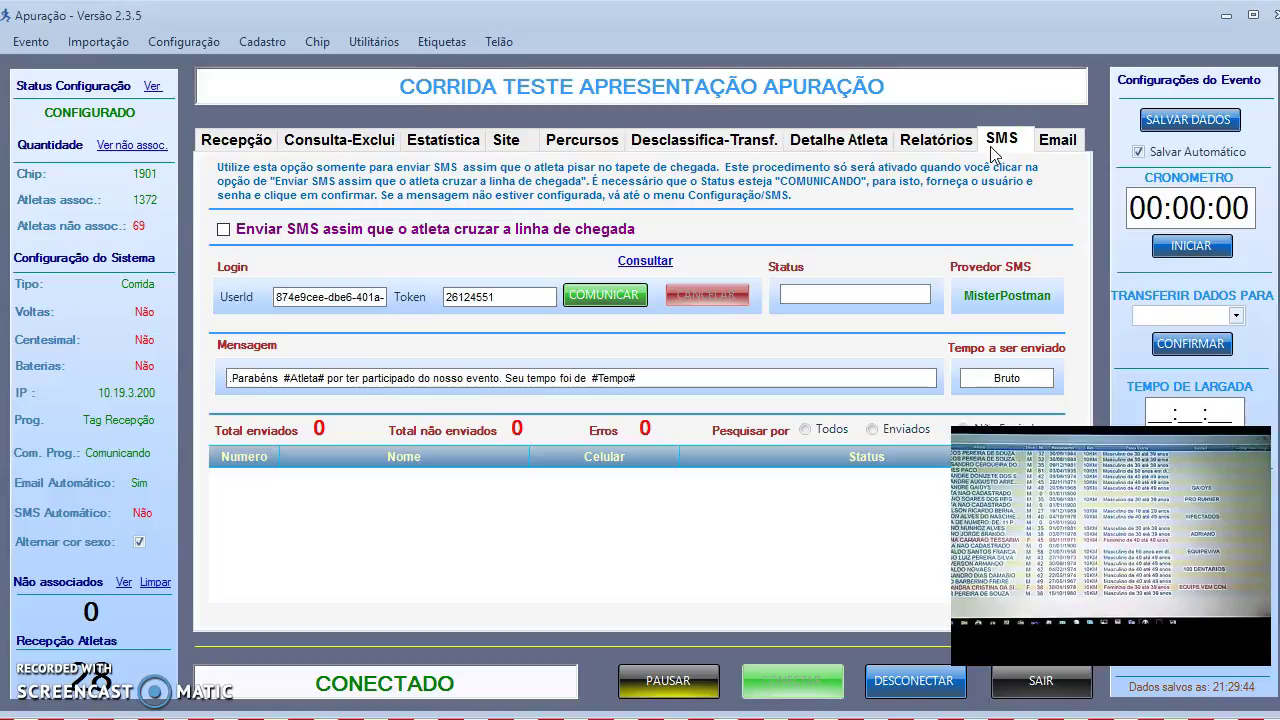
pyautogui.click(1057, 145)
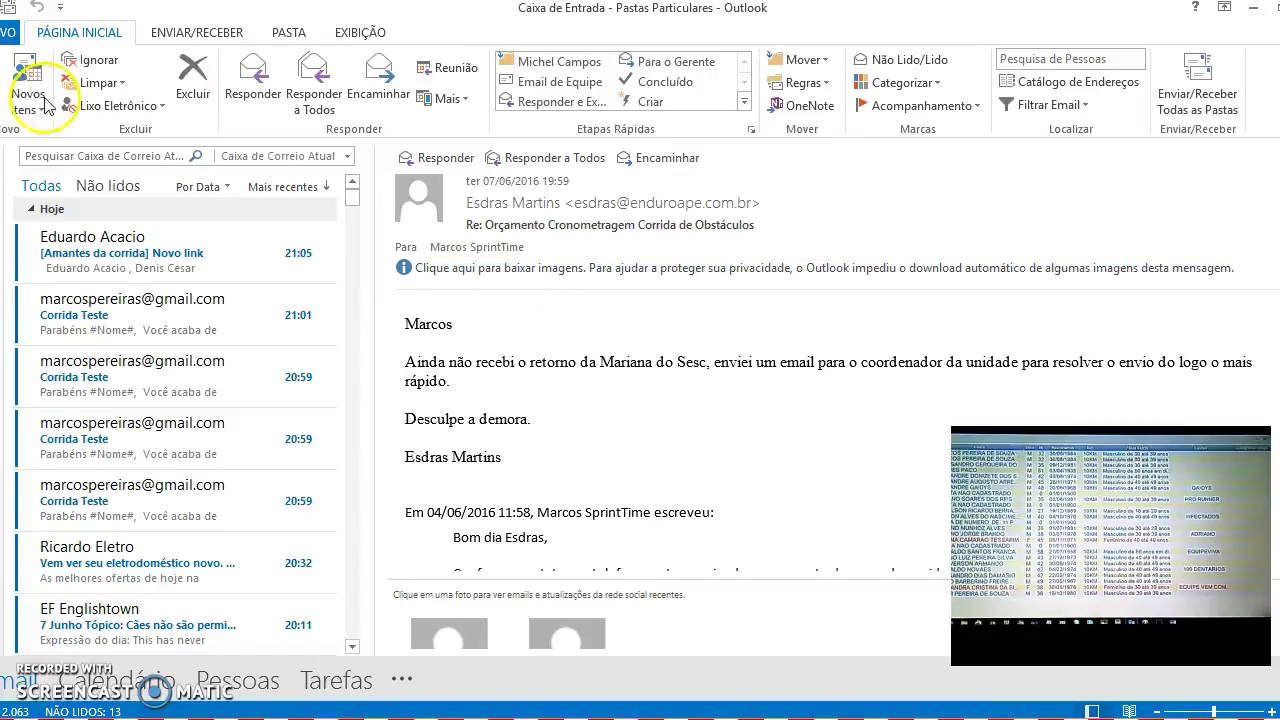
# Switch to Outlook, send and receive mail, and read the newest Corrida Teste message in the inbox.
pyautogui.click(45, 100)
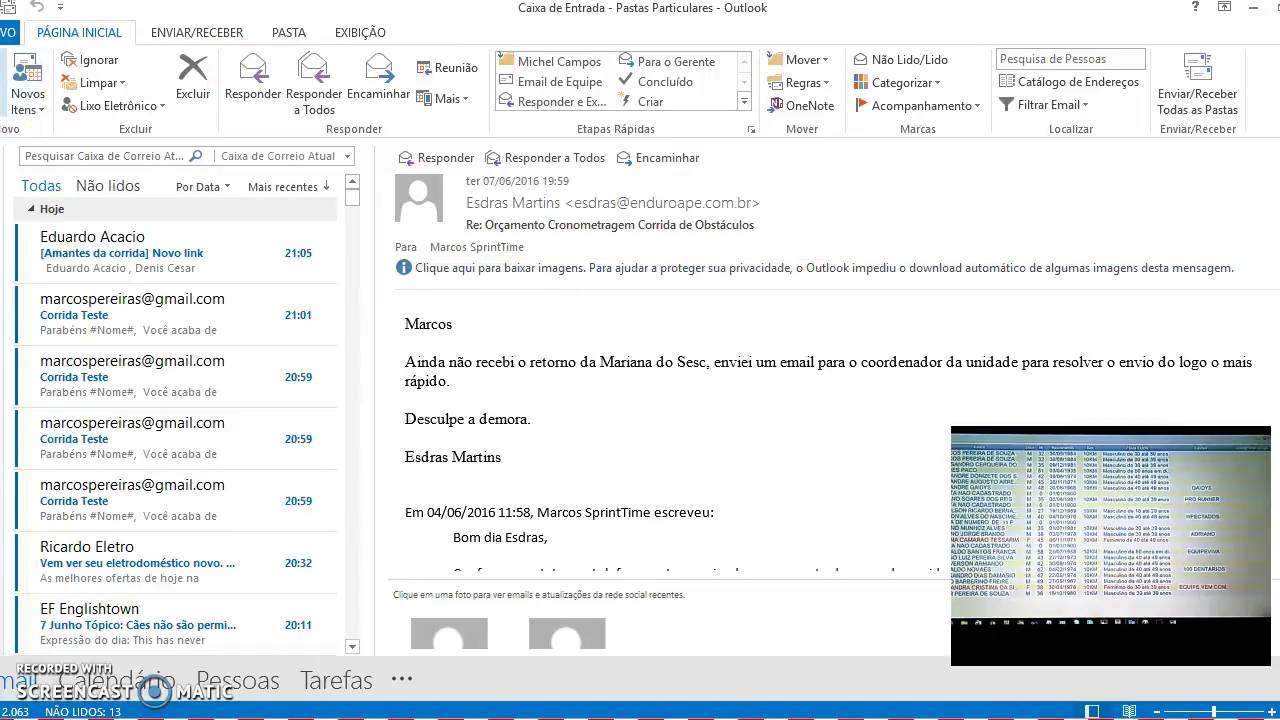
pyautogui.click(7, 10)
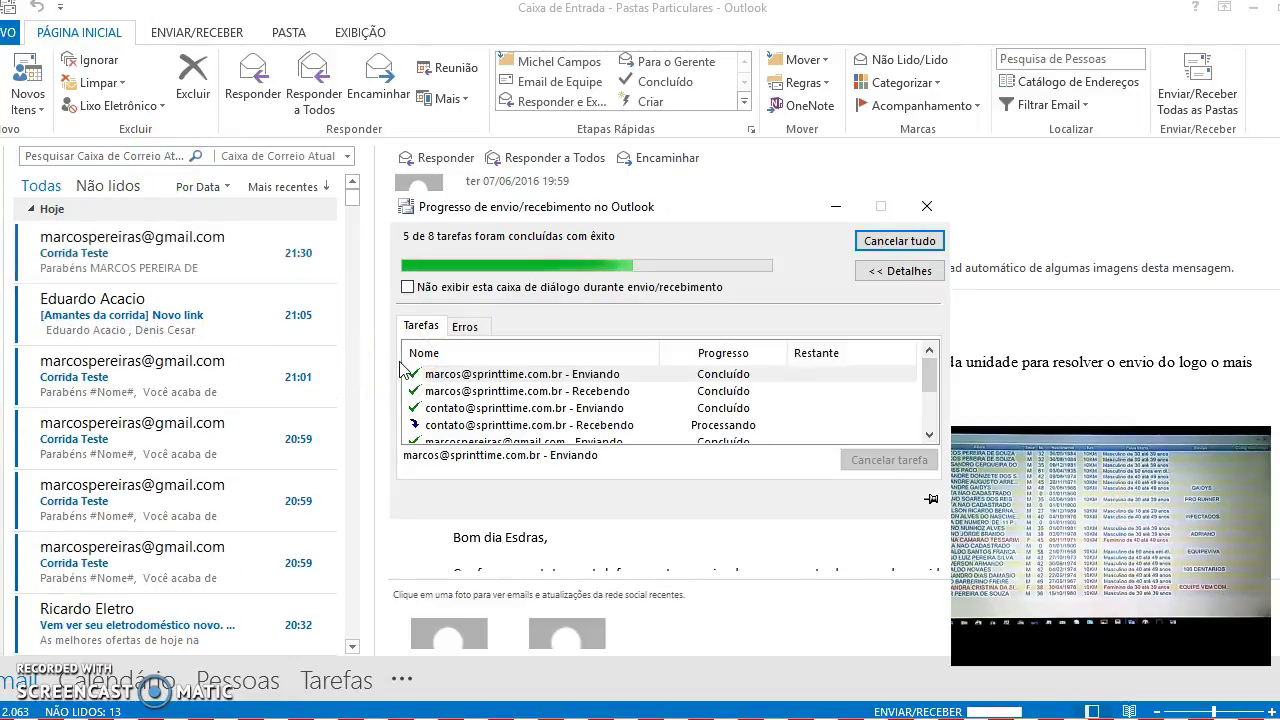
pyautogui.click(257, 272)
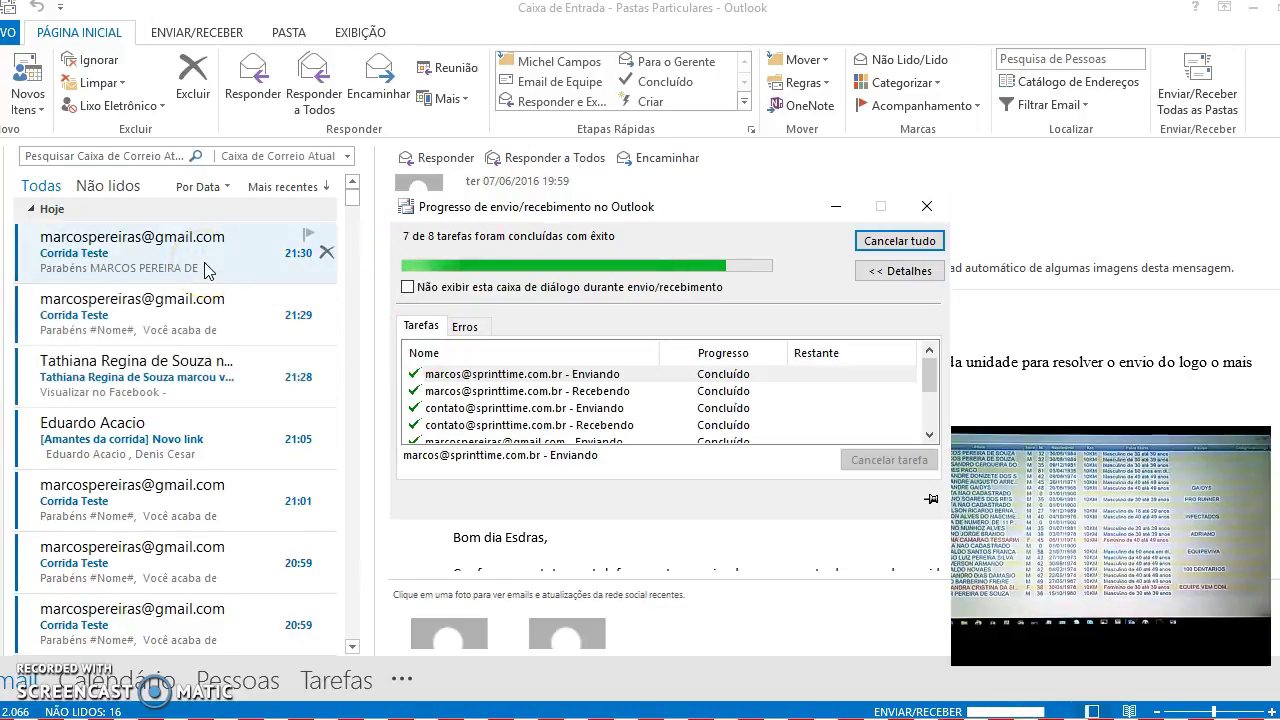
pyautogui.click(140, 487)
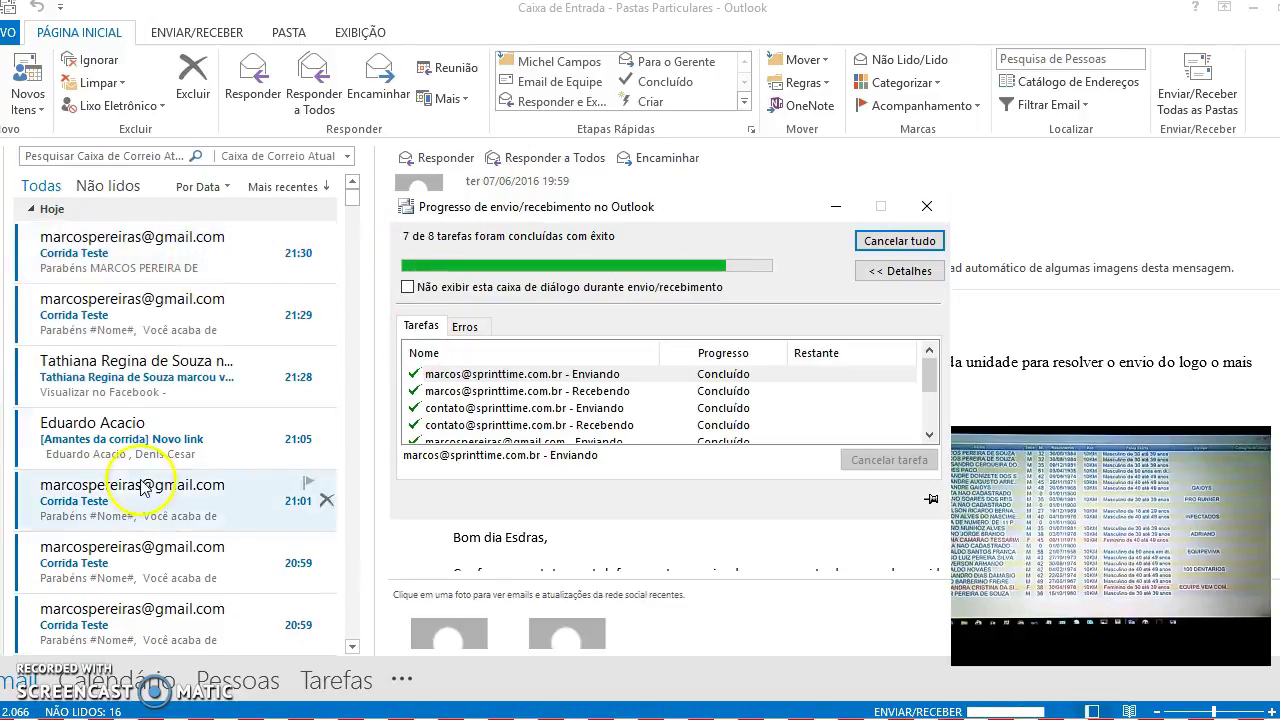
pyautogui.click(170, 245)
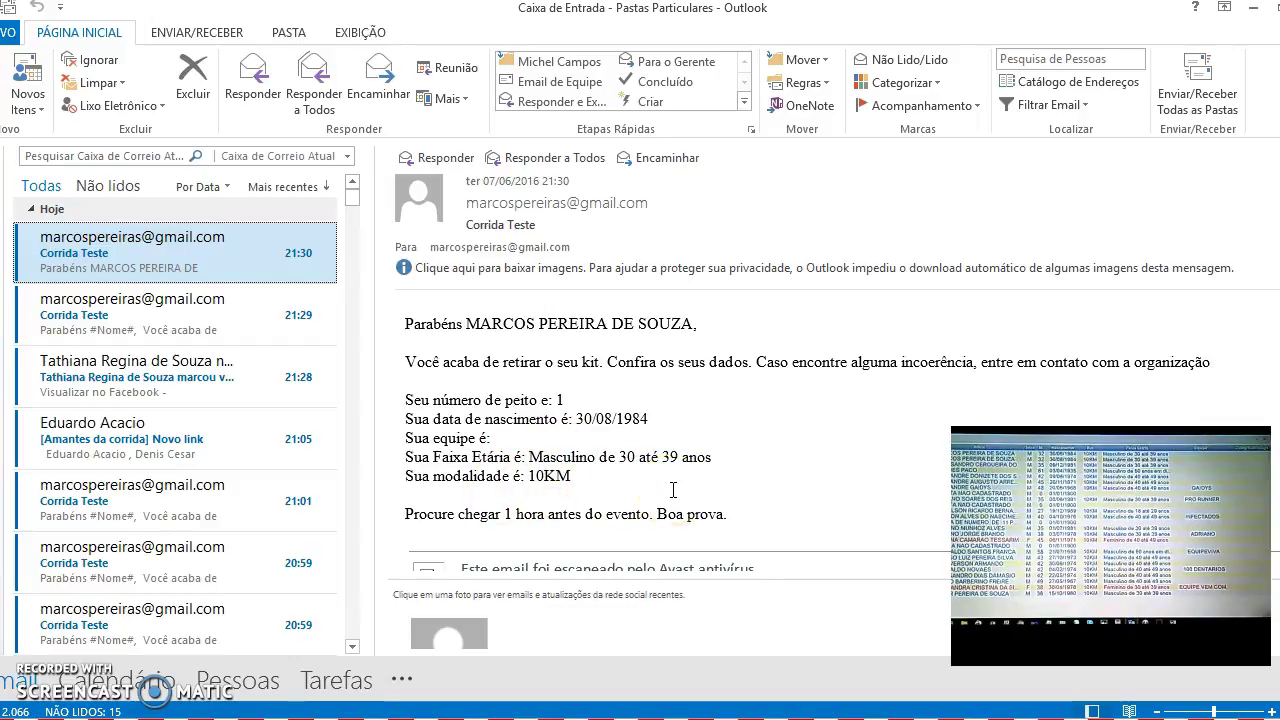
# Switch back to Apuração and display the Recepção list of received athletes.
pyautogui.click(1026, 711)
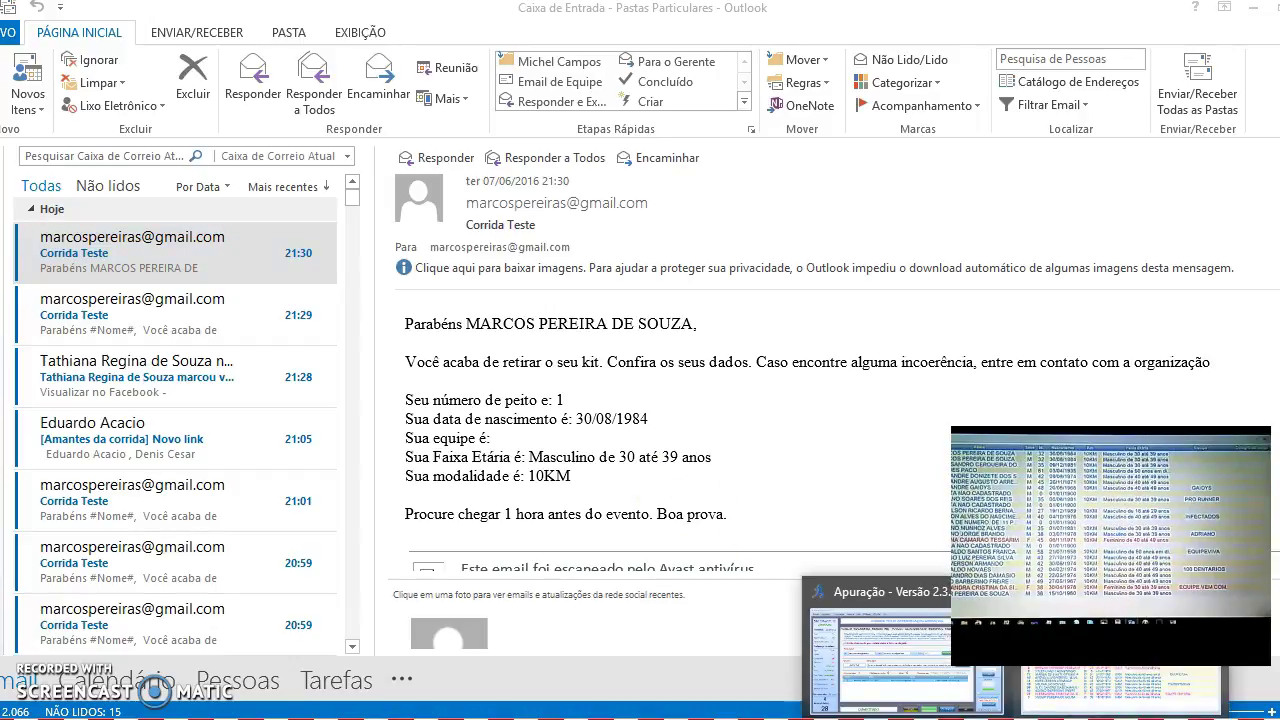
pyautogui.click(929, 680)
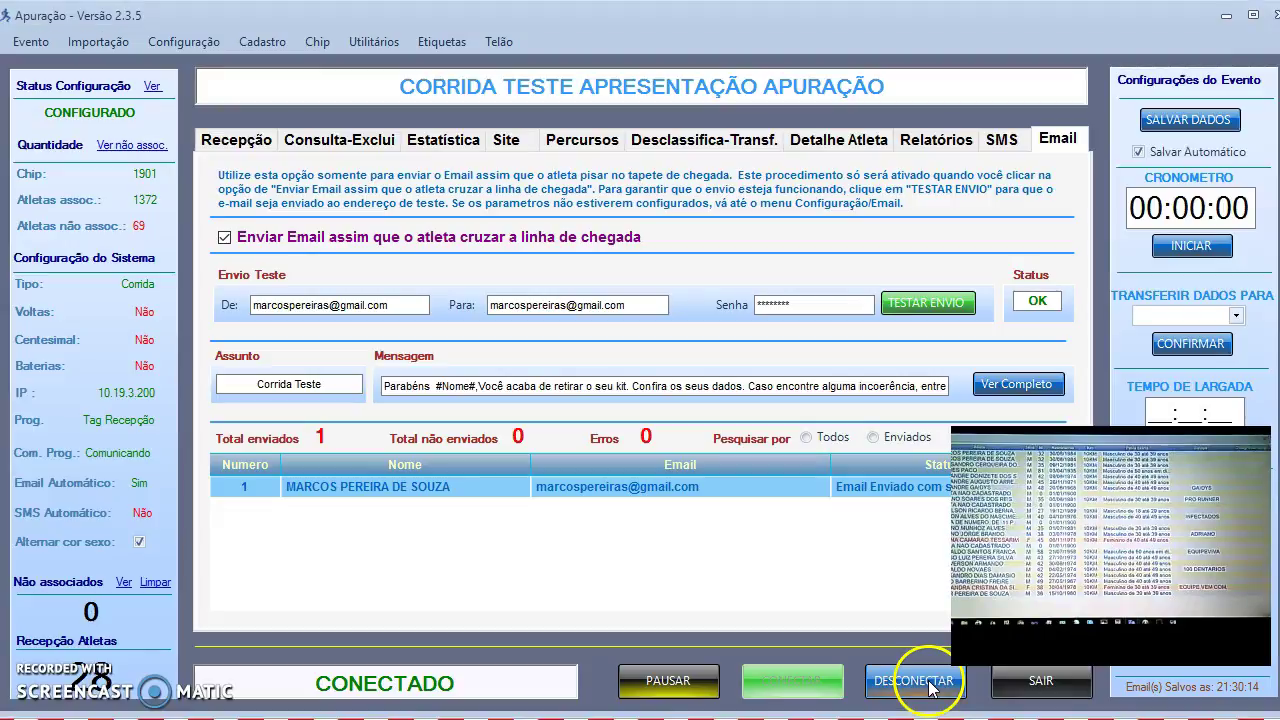
pyautogui.click(240, 139)
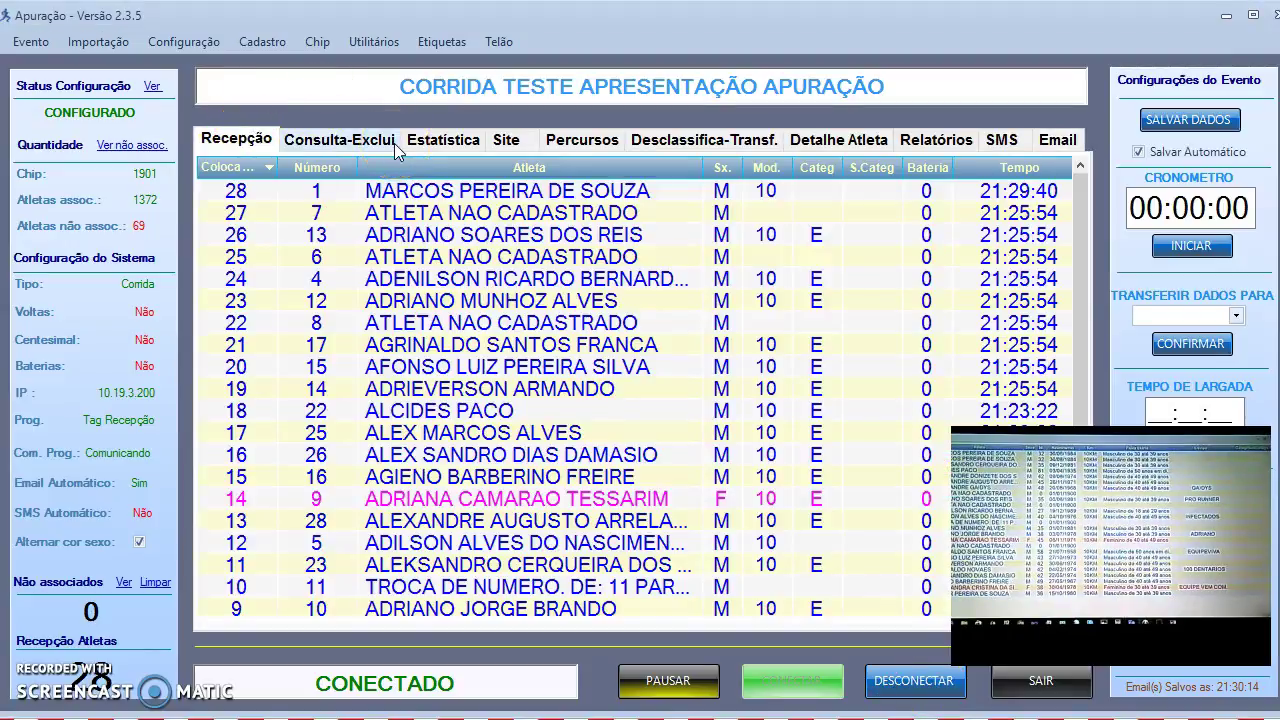